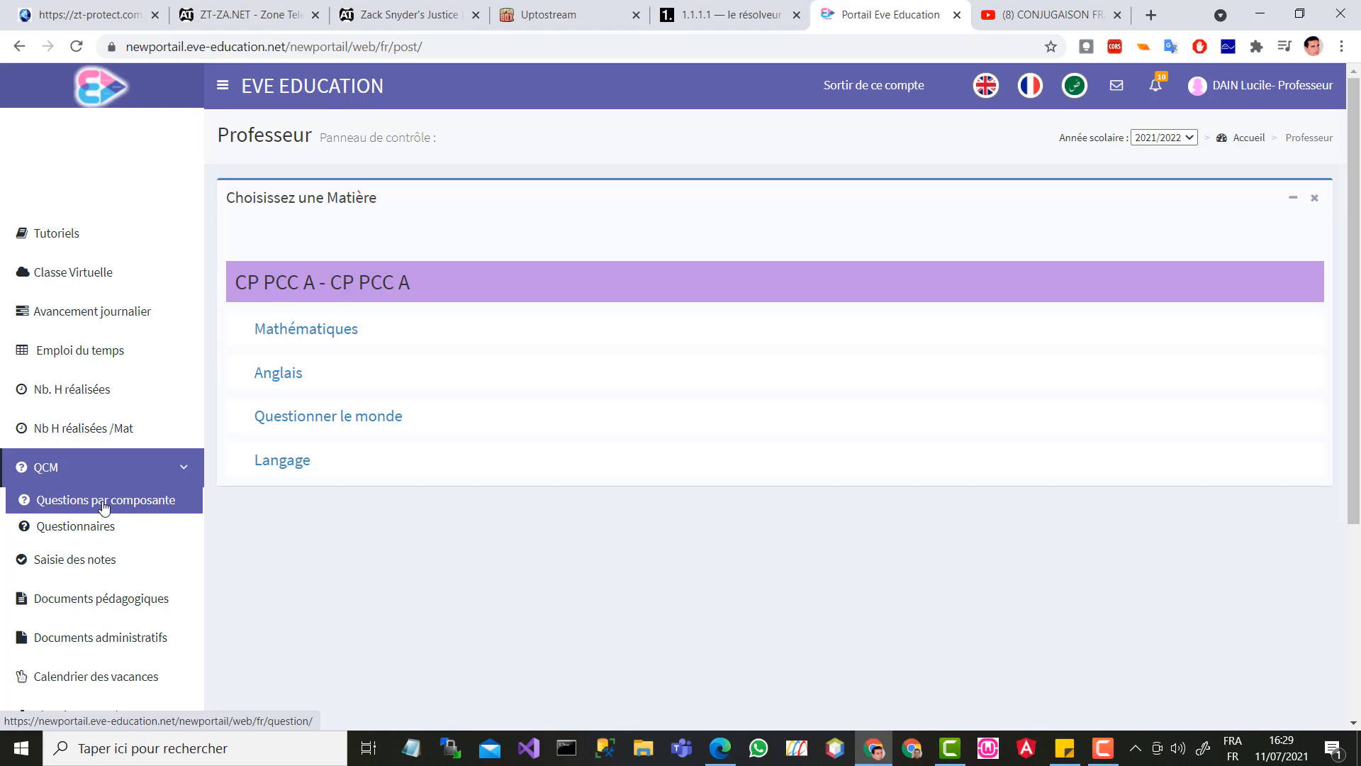
Step: Open the QCM questions by component and filter them to level CP PC, subject Langage and component Langage
left_click(103, 507)
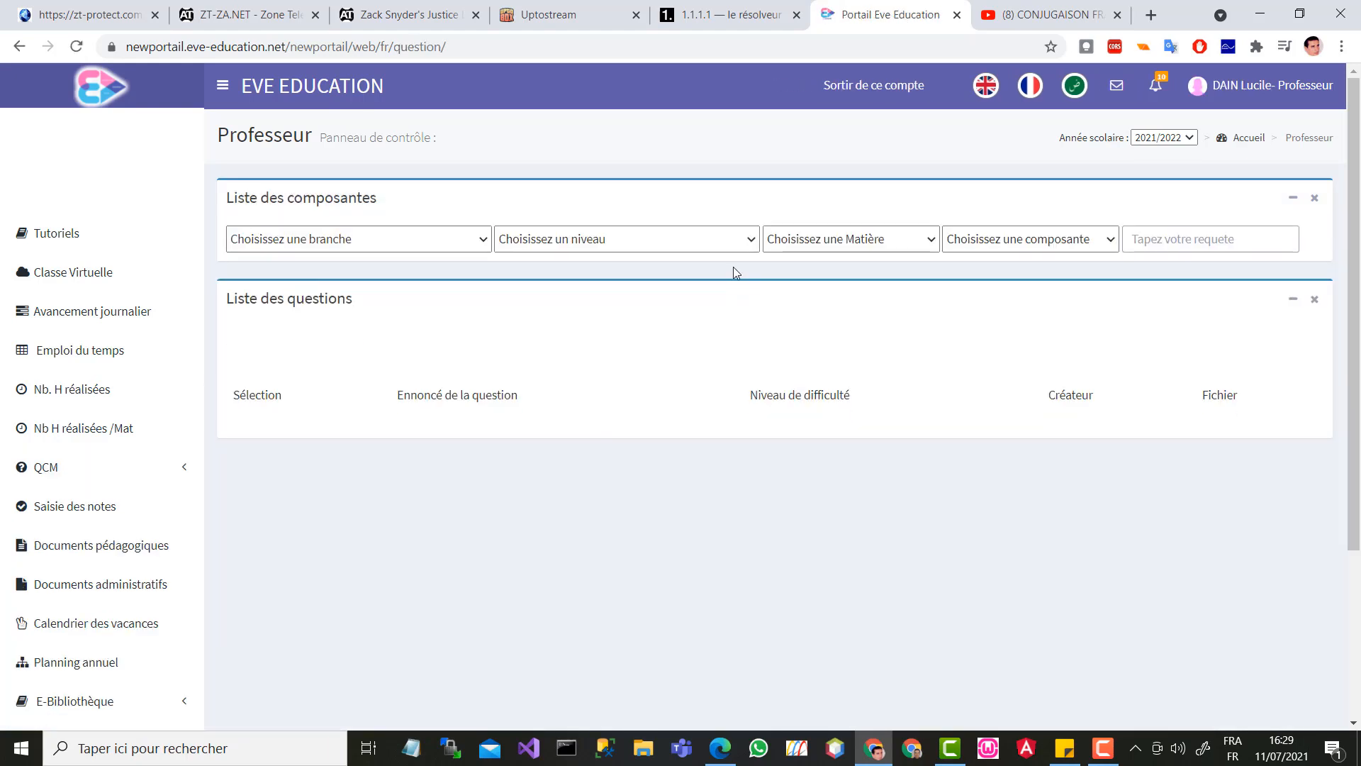
left_click(708, 240)
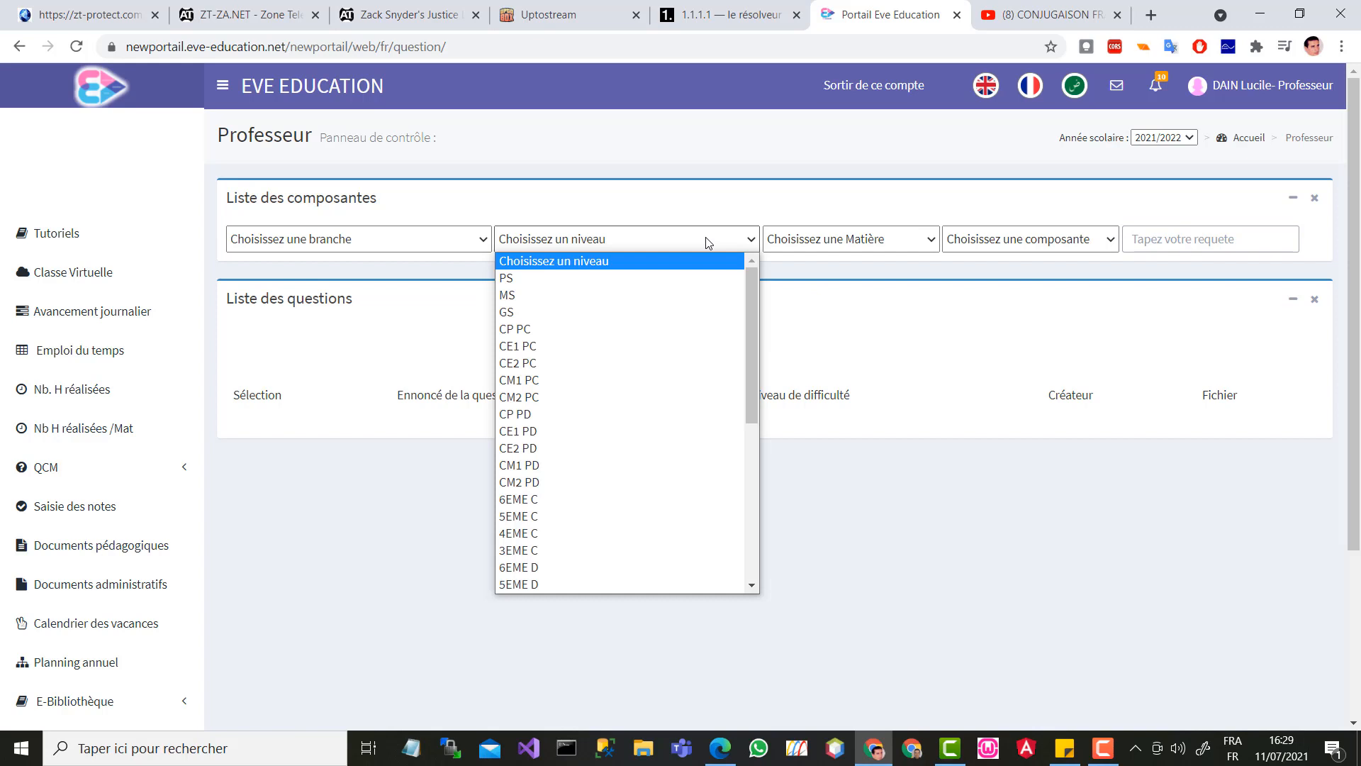
left_click(563, 335)
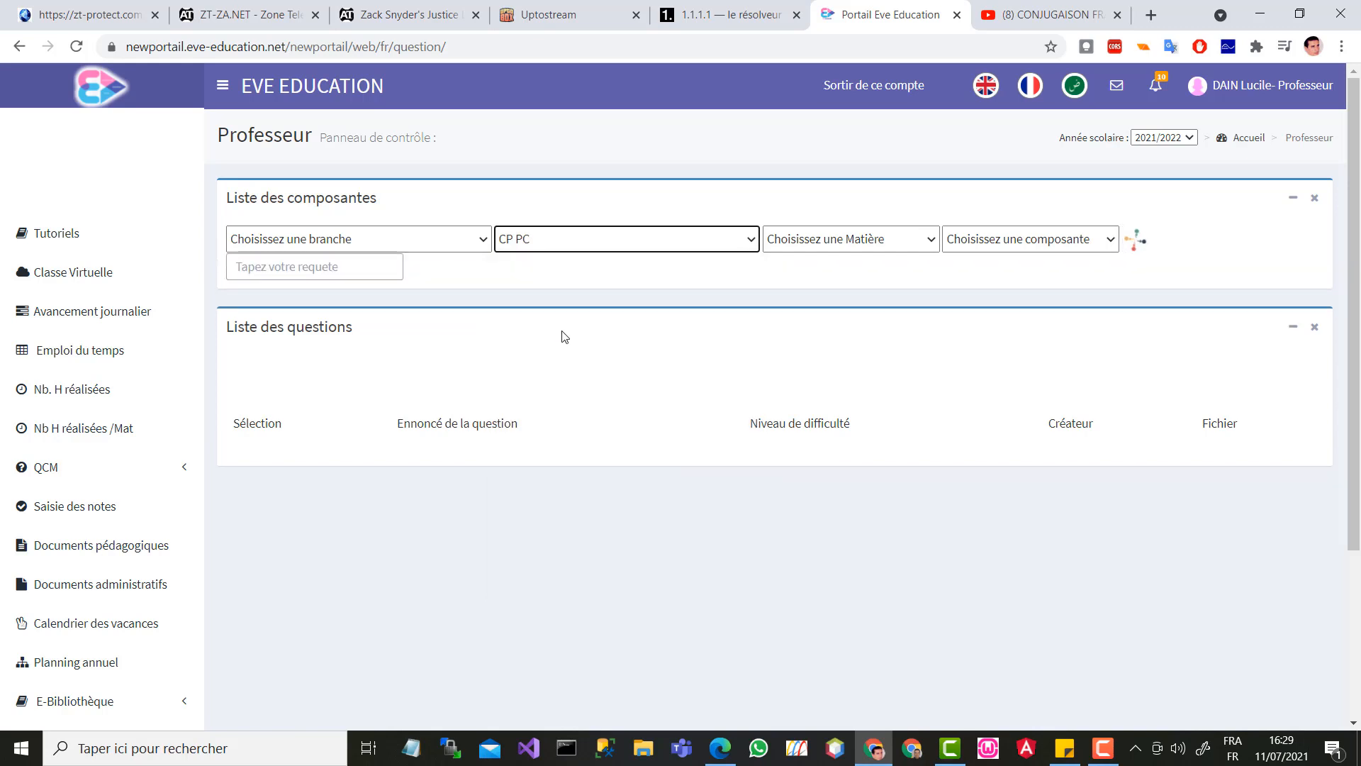
left_click(900, 240)
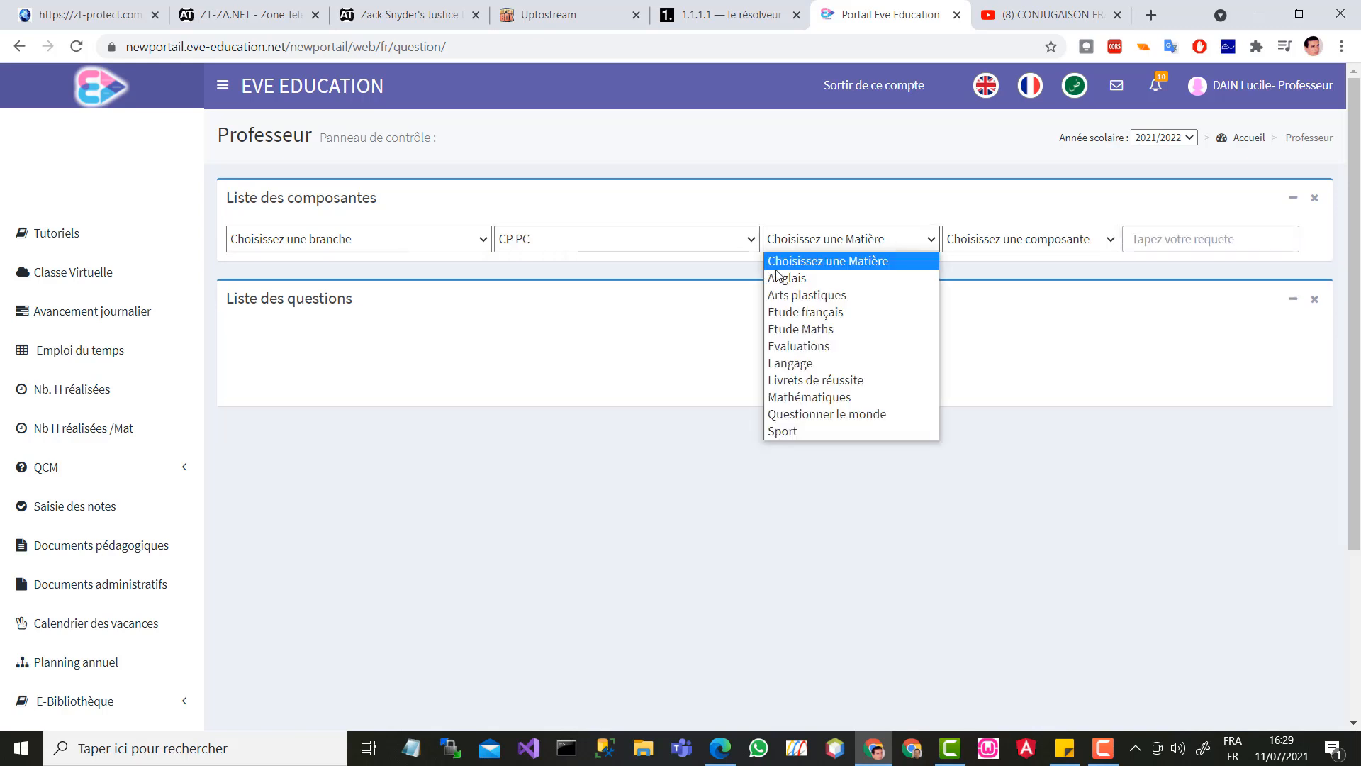
left_click(840, 364)
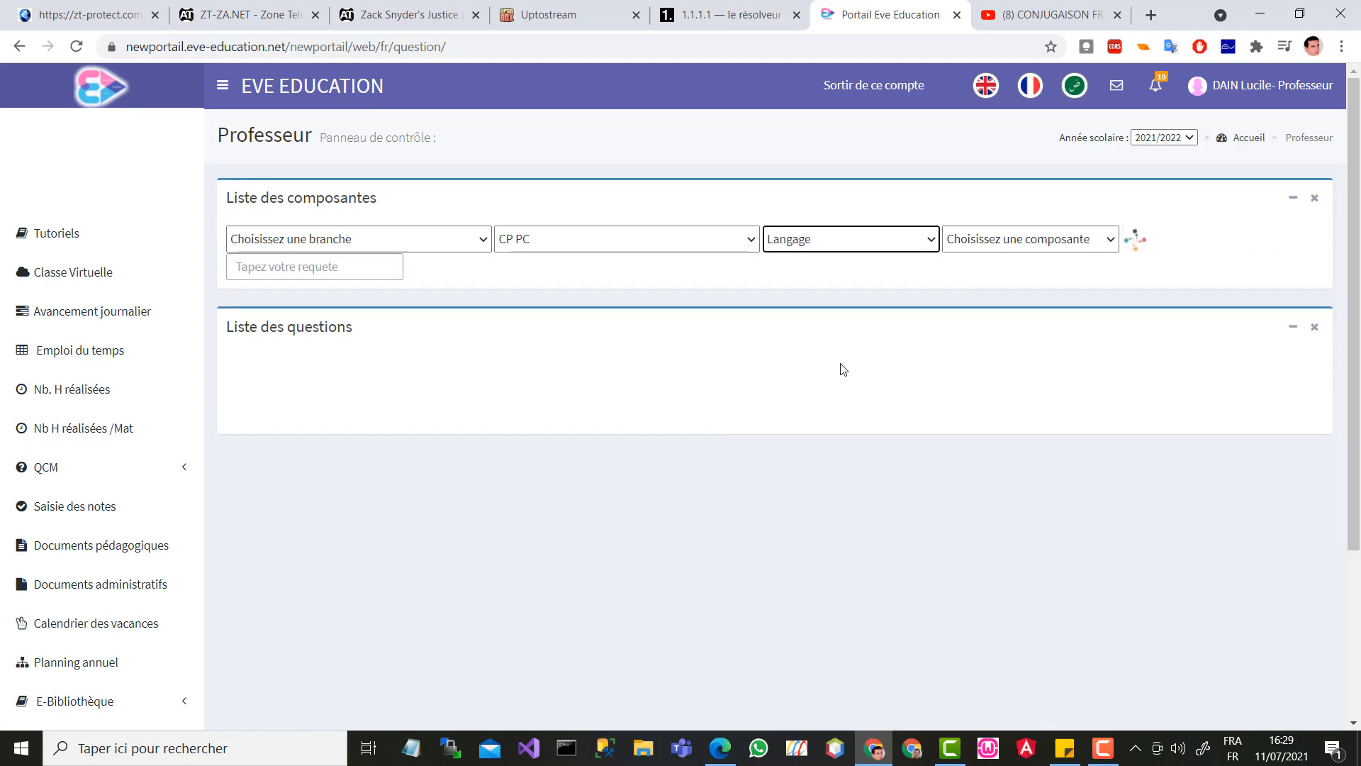
left_click(1084, 239)
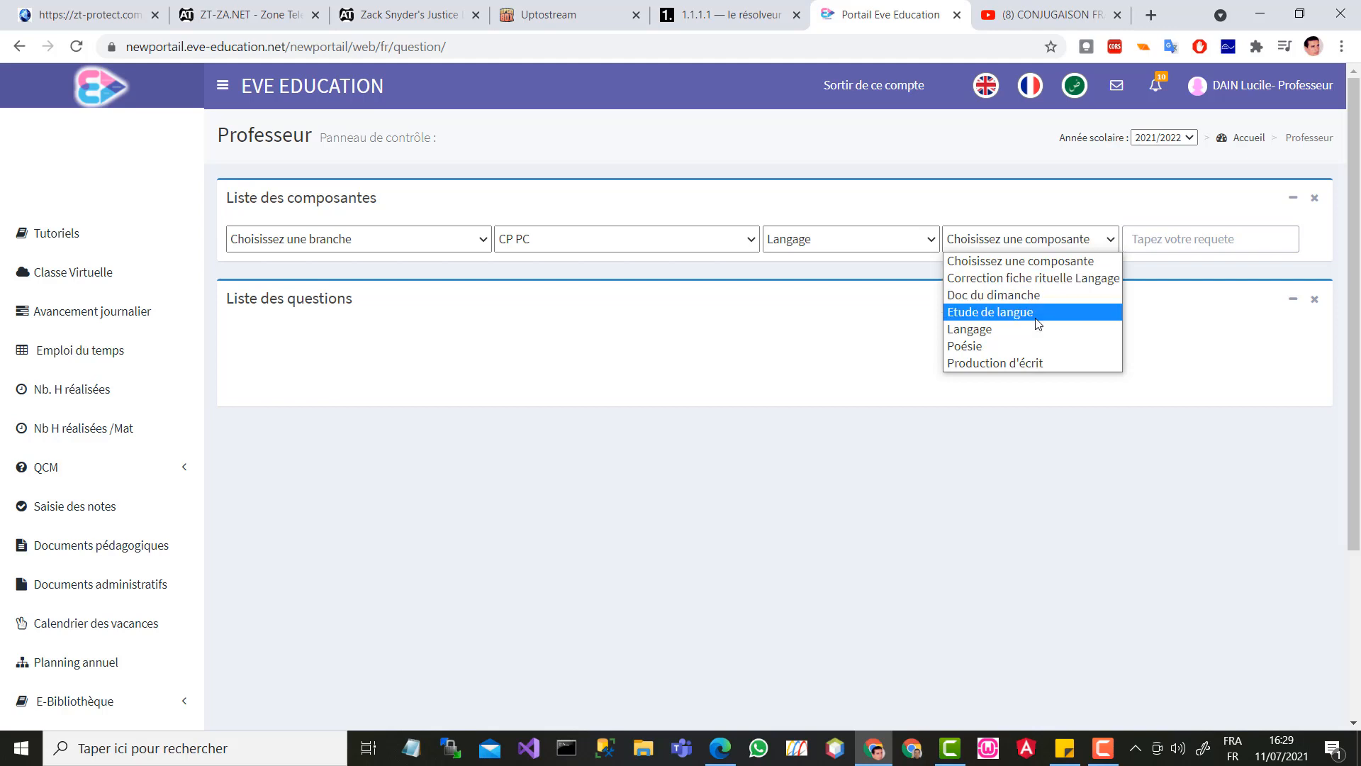
left_click(997, 335)
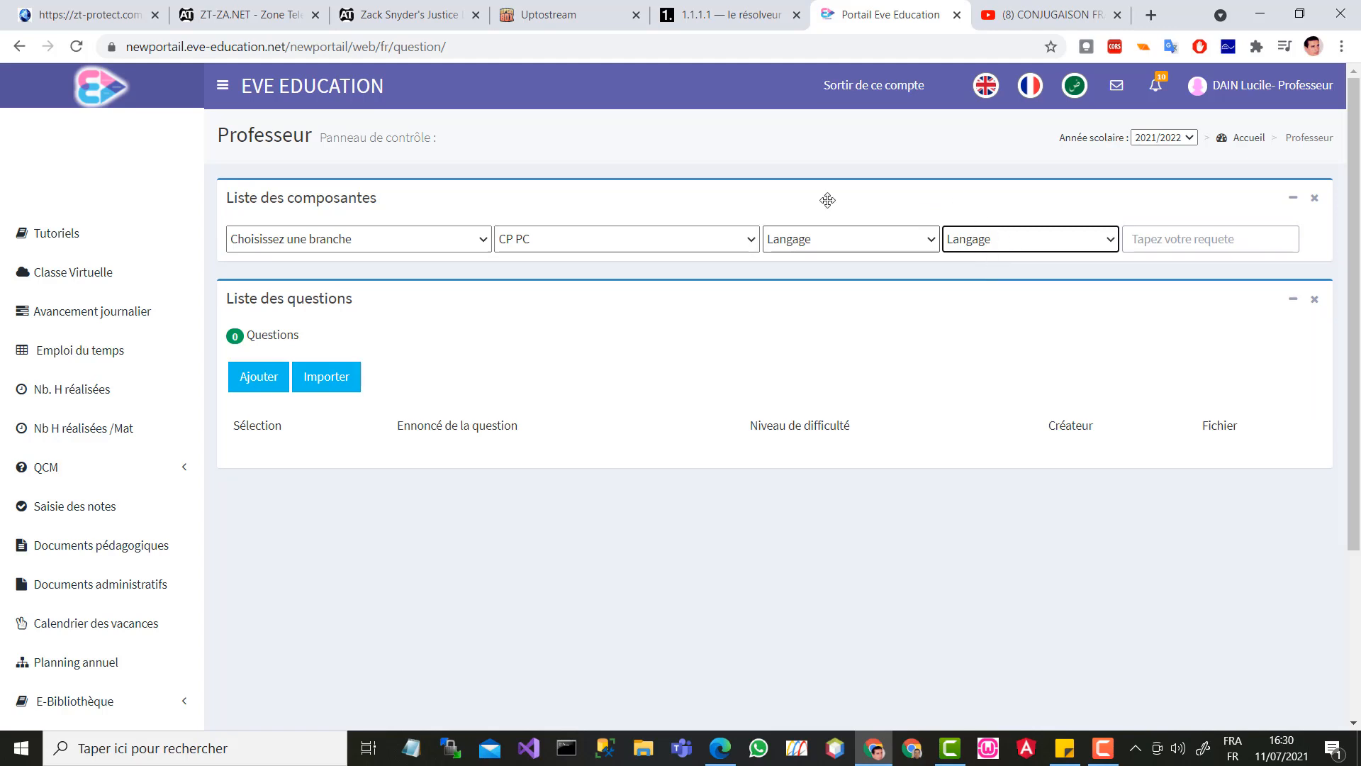
Step: Start a new question with the statement "question de test 1" and the difficulty level Facile
left_click(248, 384)
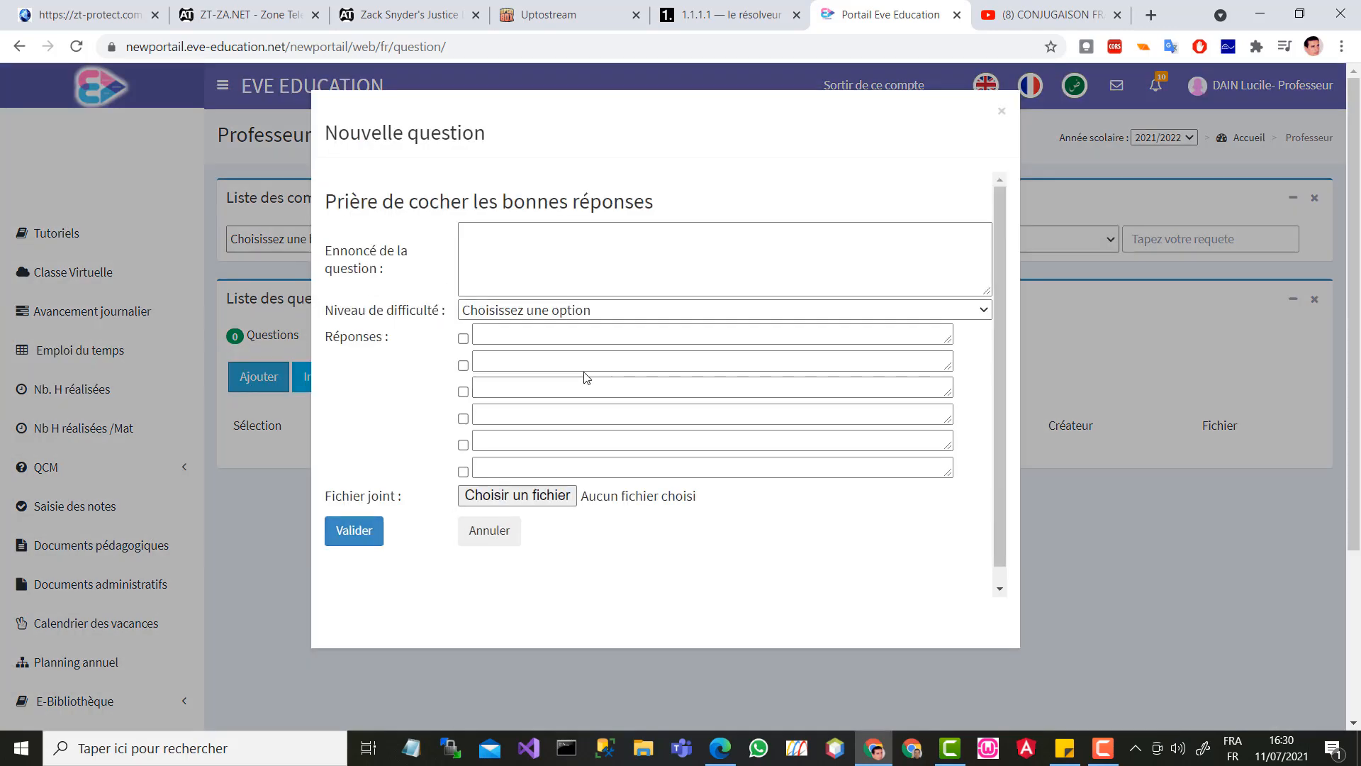
left_click(535, 239)
type("question de test 1")
left_click(497, 310)
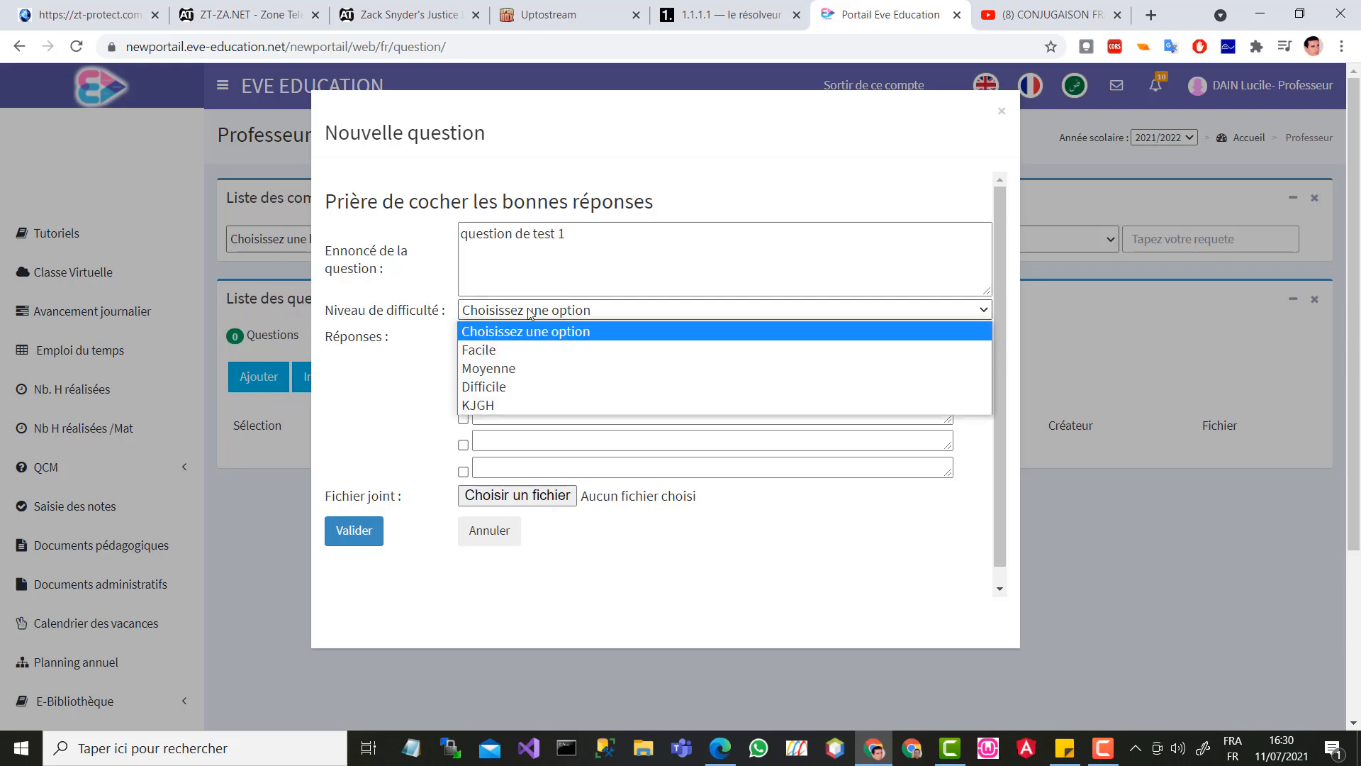
left_click(482, 348)
Step: Fill in three answers starting with "rep 1", mark the second one as correct, and save the question
left_click(491, 332)
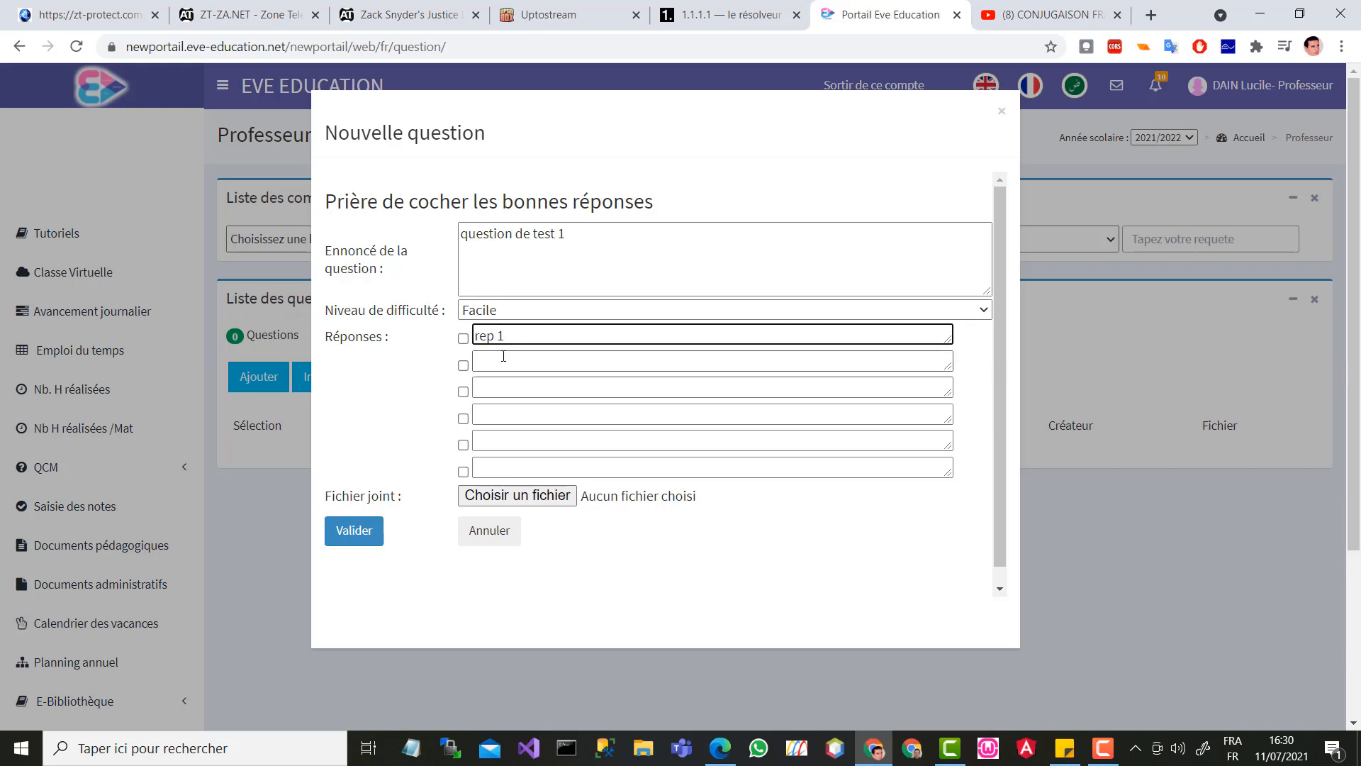
left_click(503, 358)
type("rep 2")
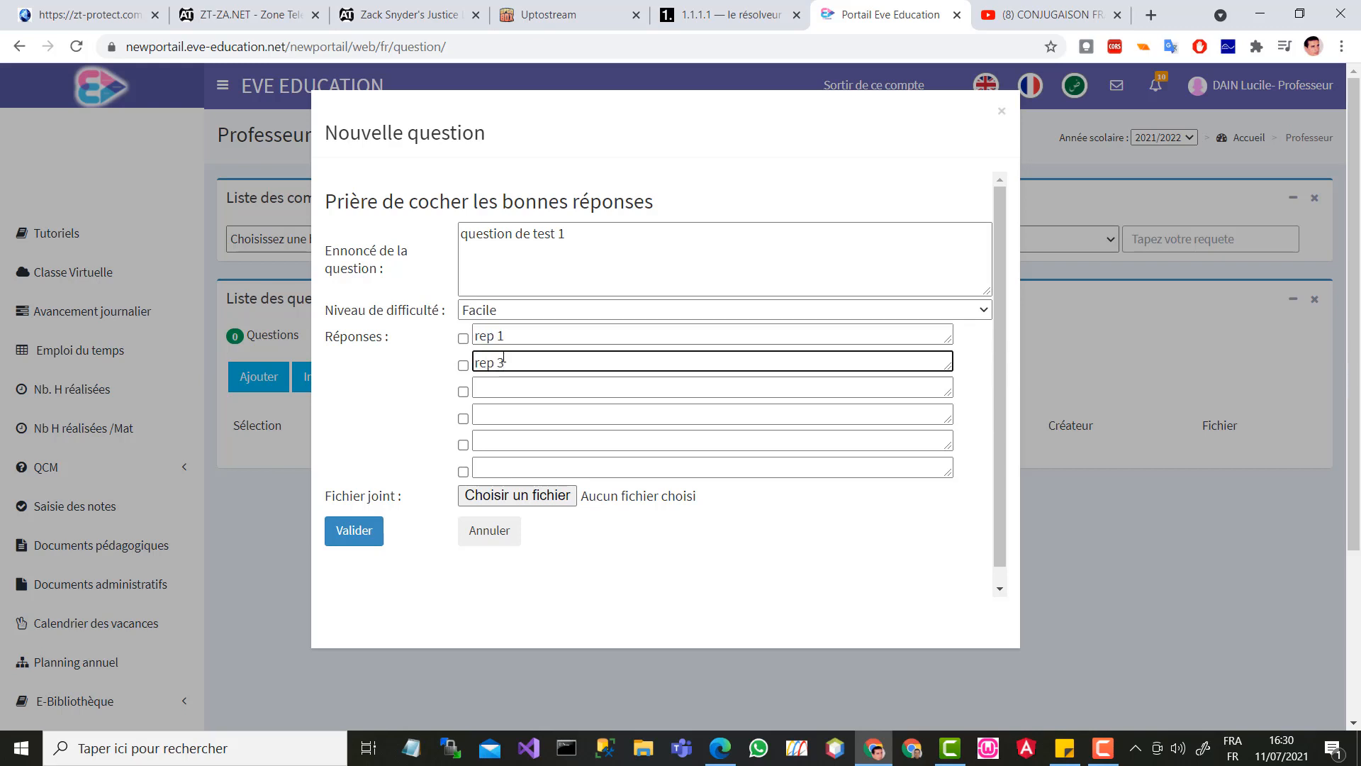
left_click(496, 389)
type("rep 3")
left_click(463, 366)
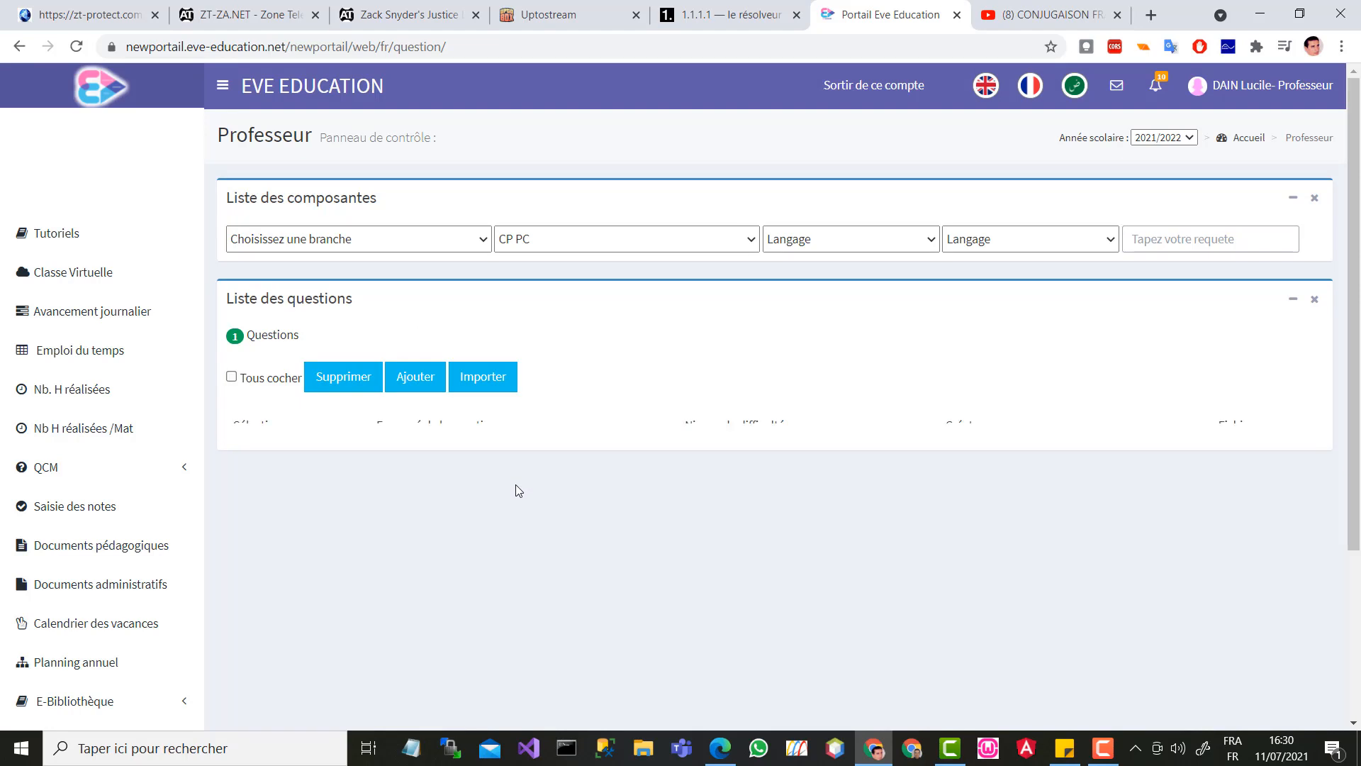
Step: Start another new question with the statement "question de test 2" and the difficulty level Moyenne
left_click(426, 382)
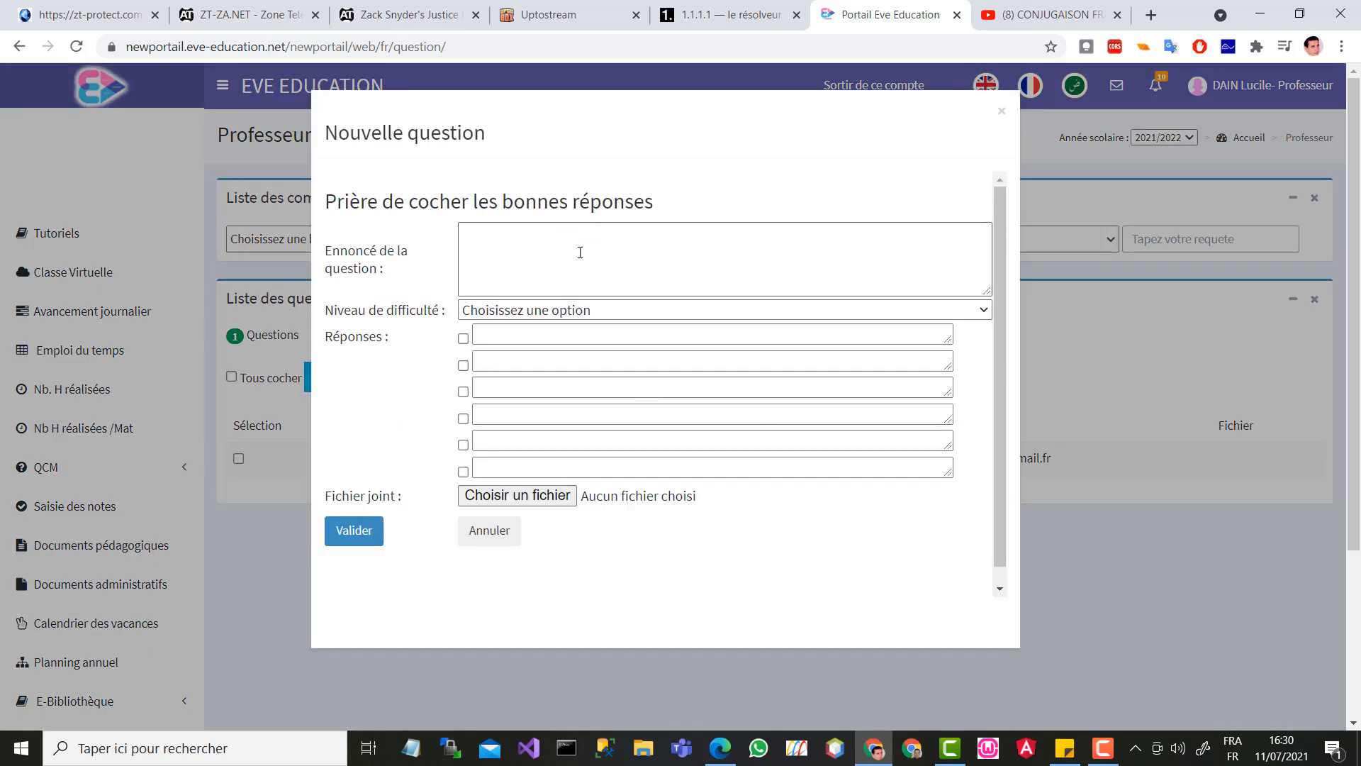
left_click(580, 252)
type("questiond e tes")
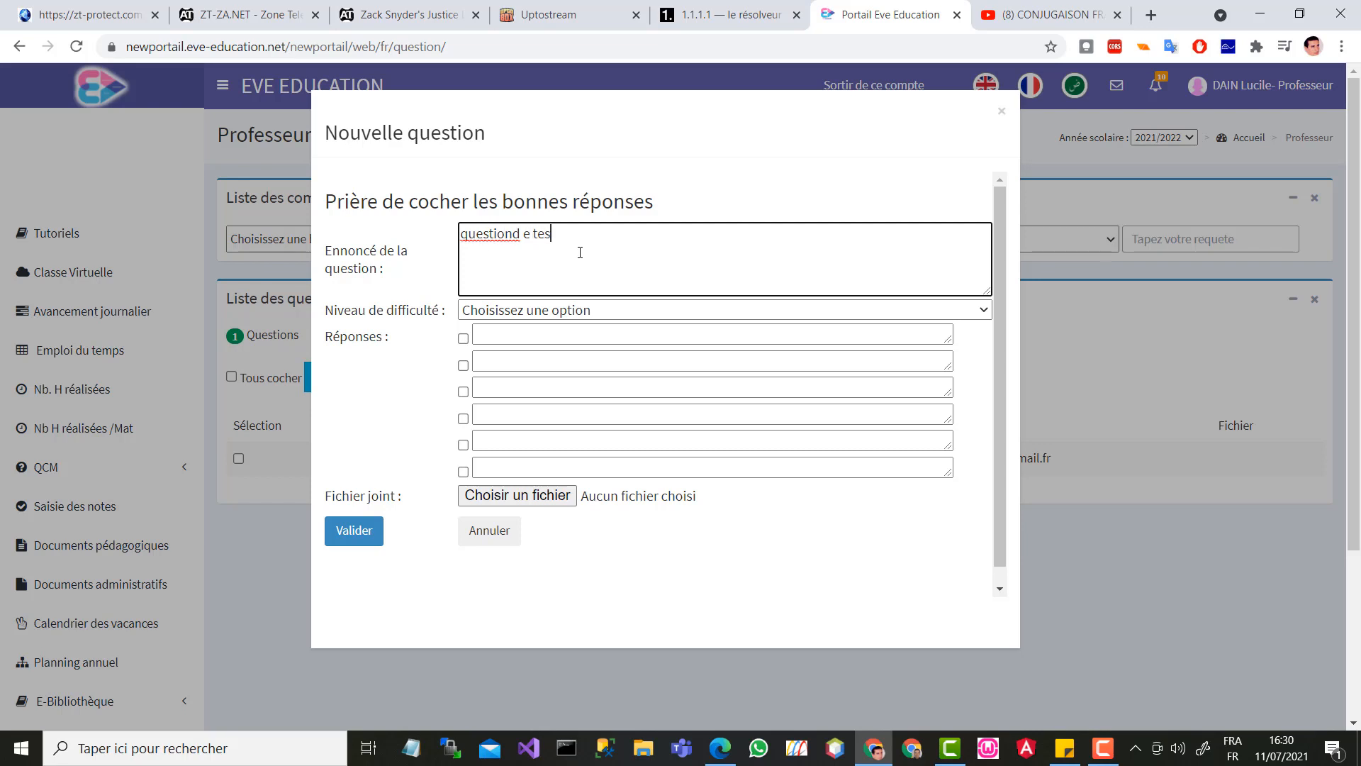
key("BackSpace")
key("BackSpace")
type("e test 2")
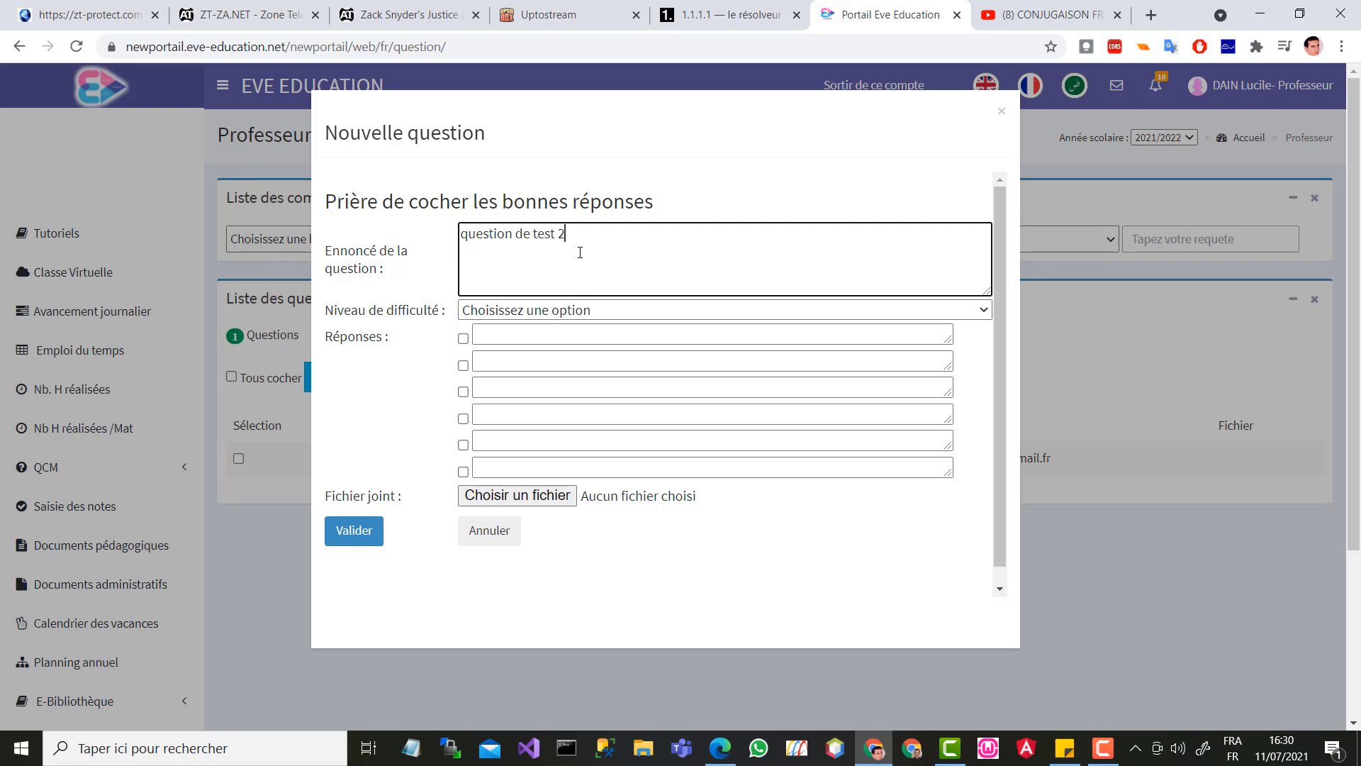
left_click(602, 309)
left_click(514, 368)
Step: Enter the five answers rep A, rep B, rep C, rep D and rep E, and mark rep A and rep C as correct
left_click(537, 333)
type("rep A")
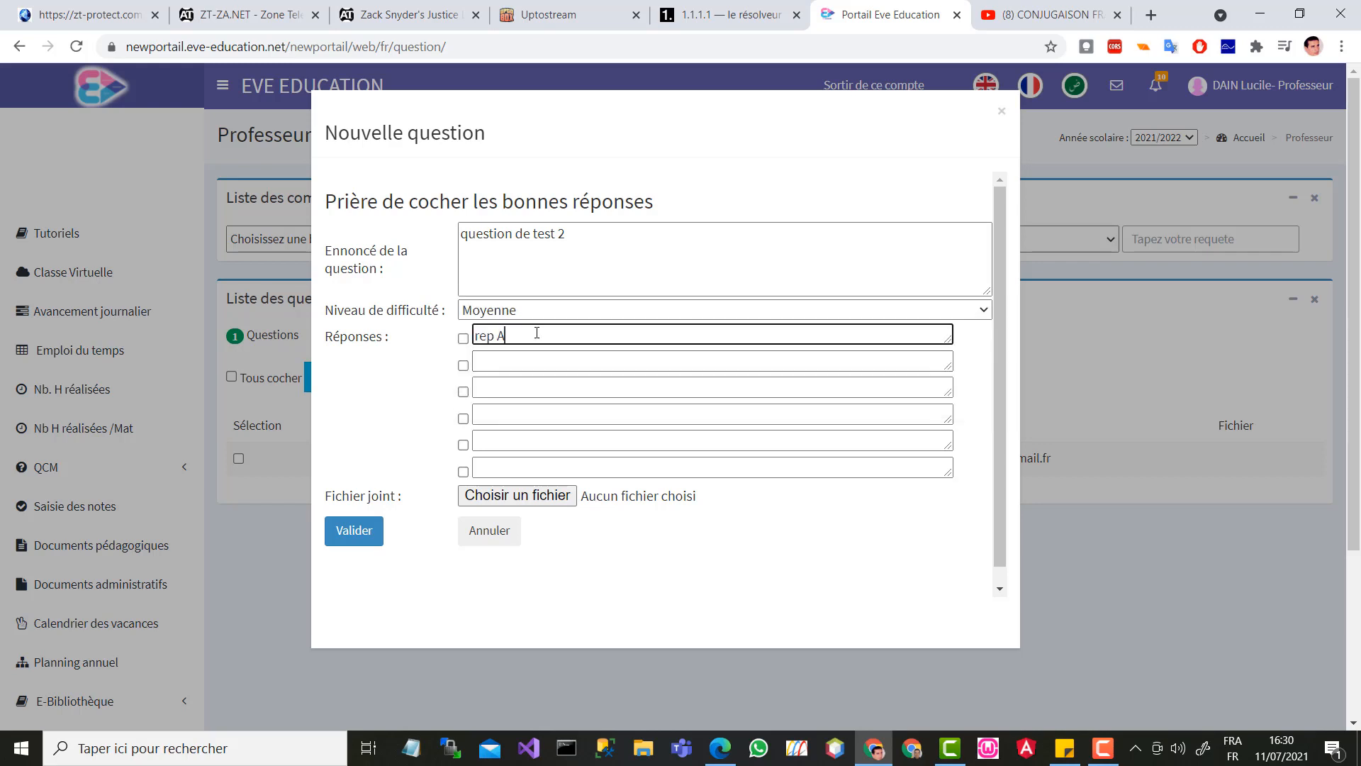
left_click(561, 359)
type("rep B")
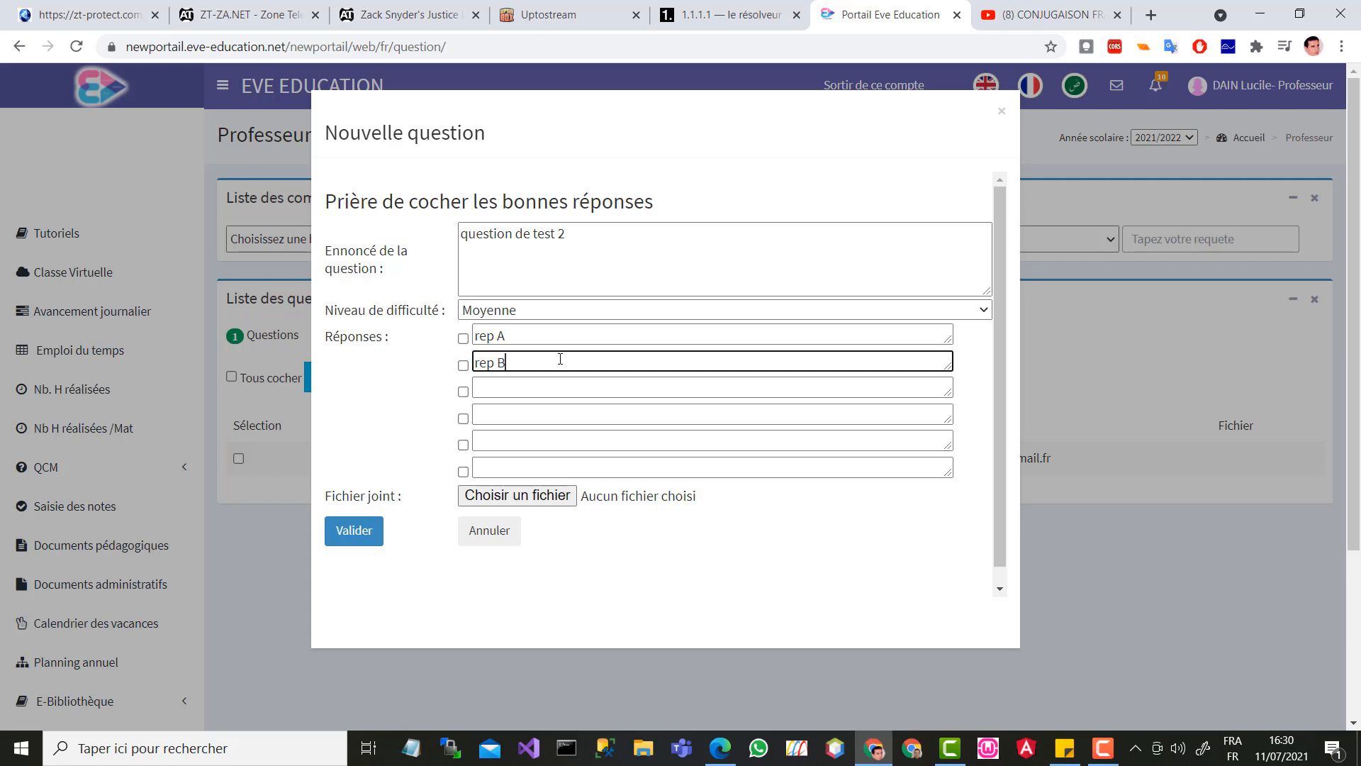
left_click(557, 384)
type("rep C")
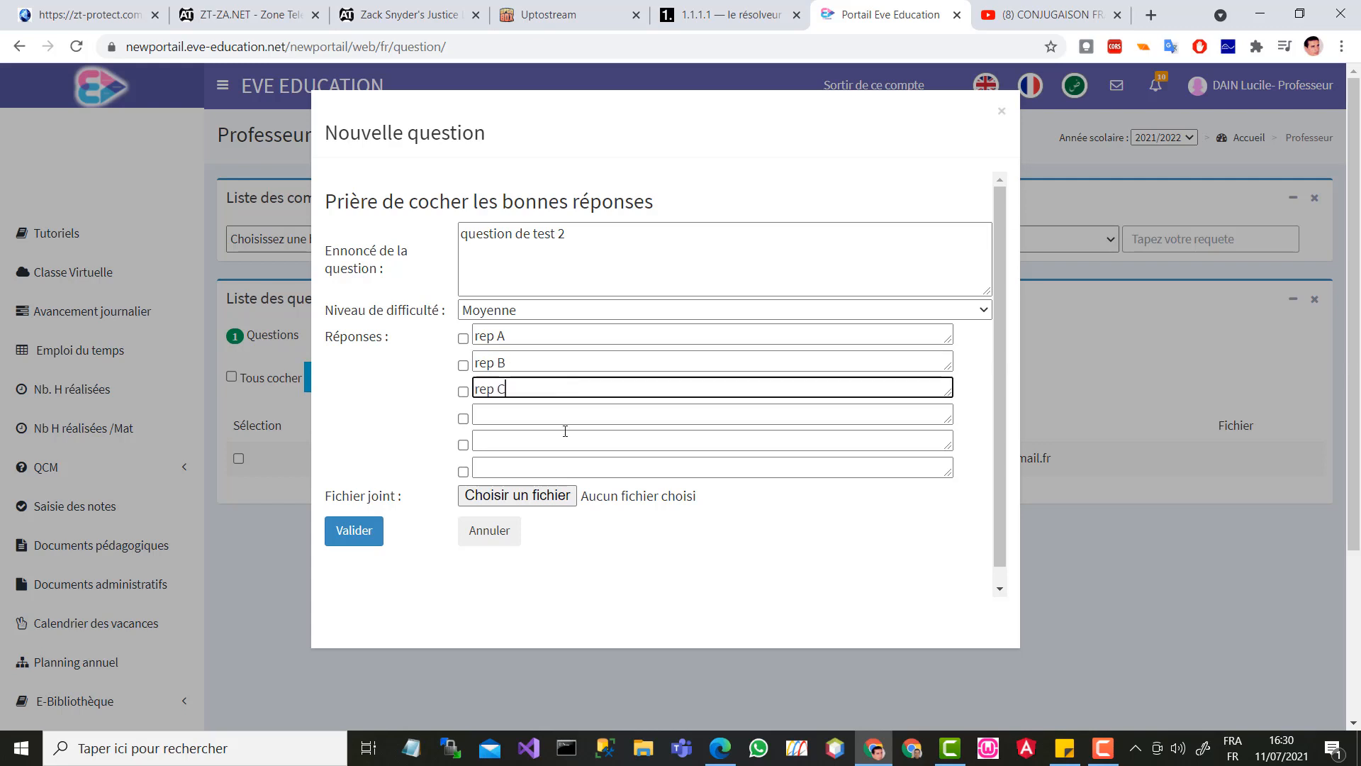
left_click(566, 421)
left_click(560, 434)
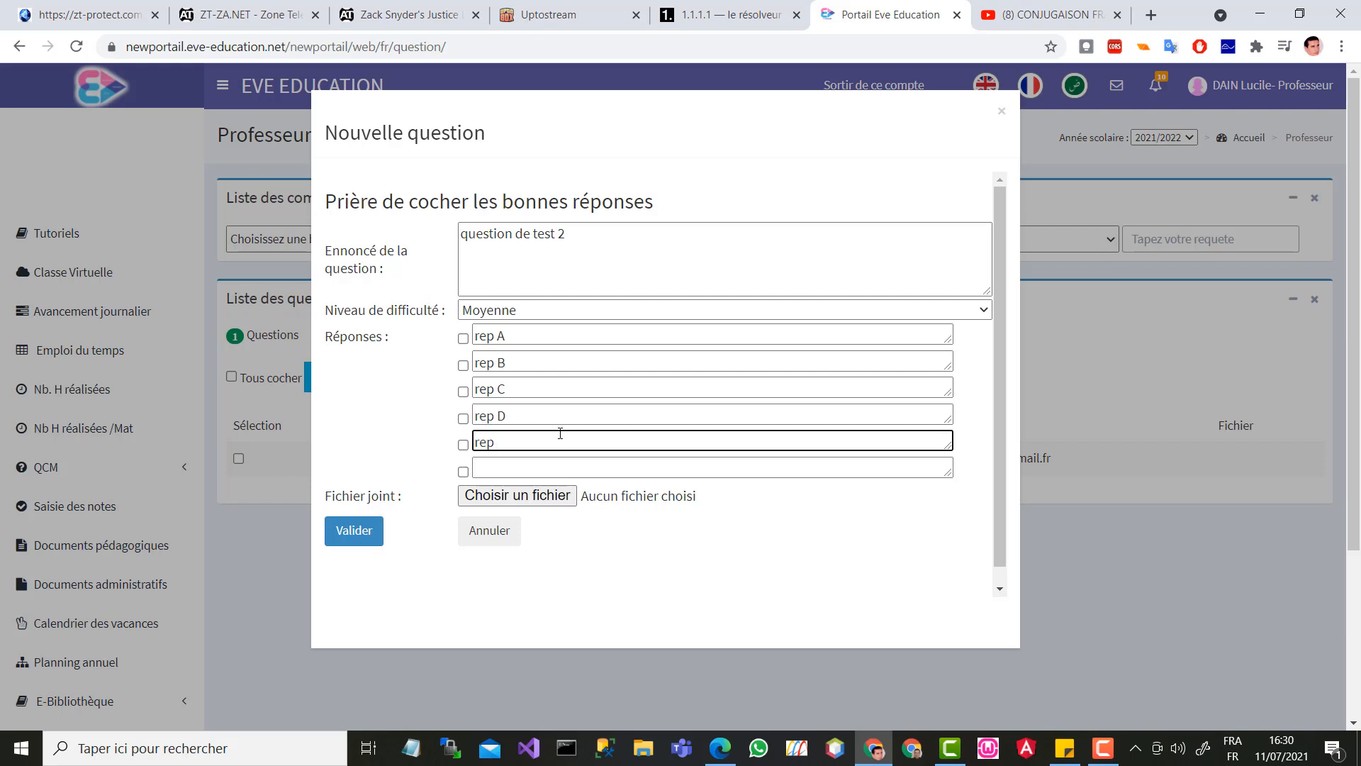
left_click(463, 338)
left_click(463, 392)
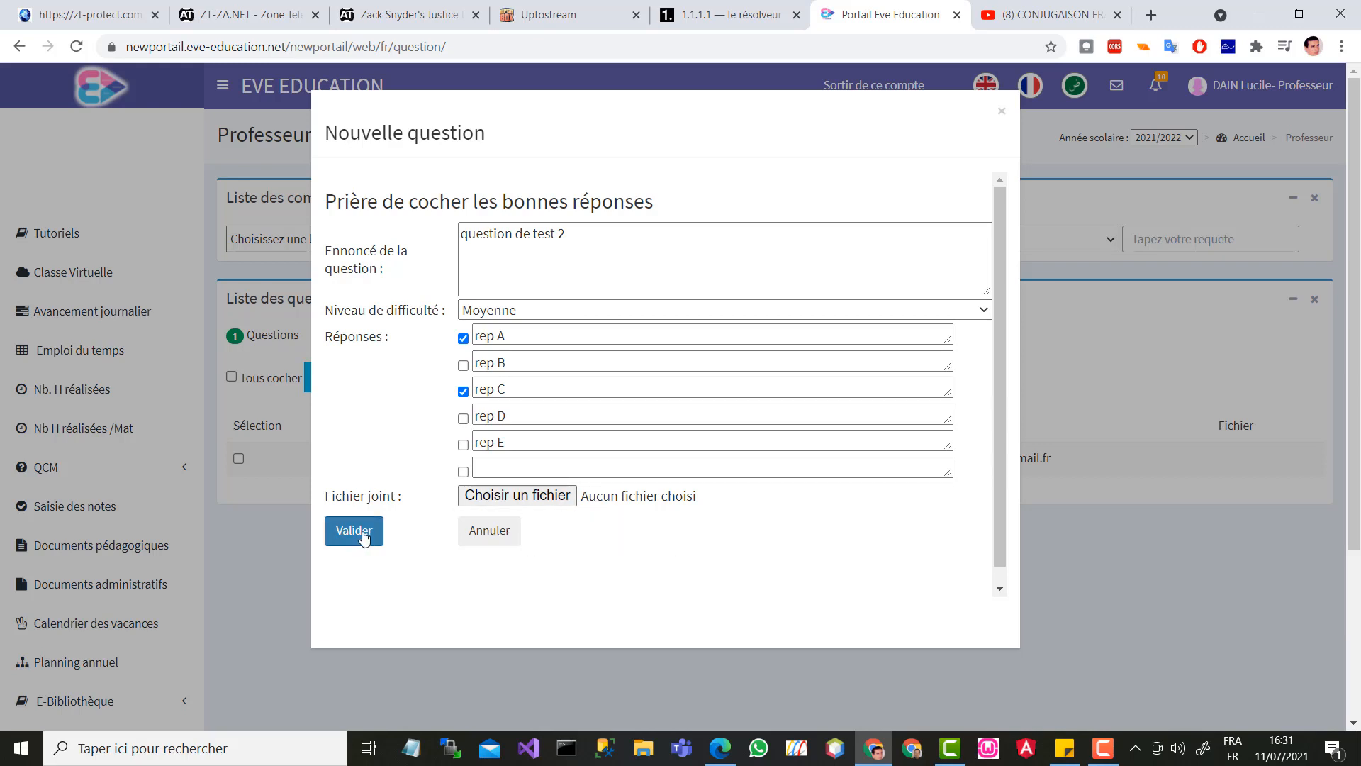
Step: Attach the "EFM Site Web Dyn" Word file from Documents to the second question and save the question
left_click(576, 504)
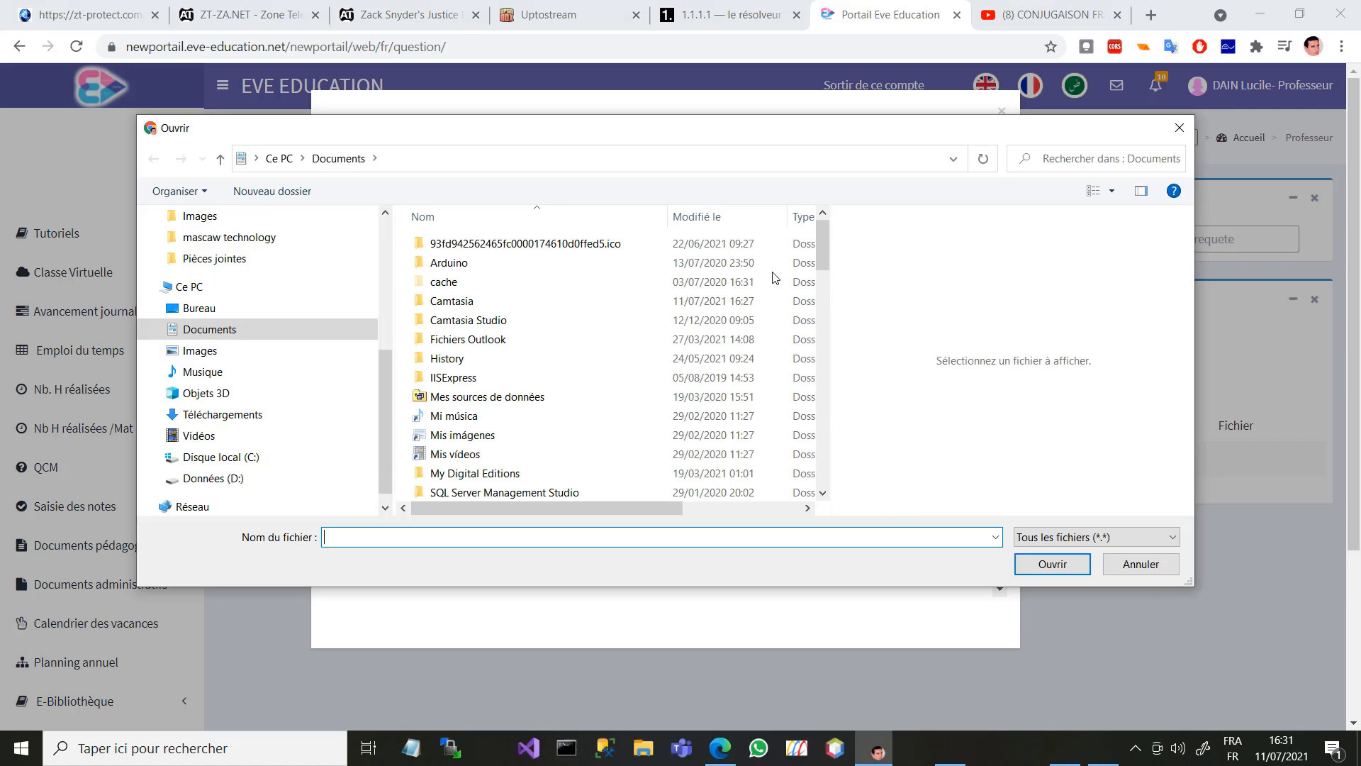
left_click_drag(821, 249, 821, 385)
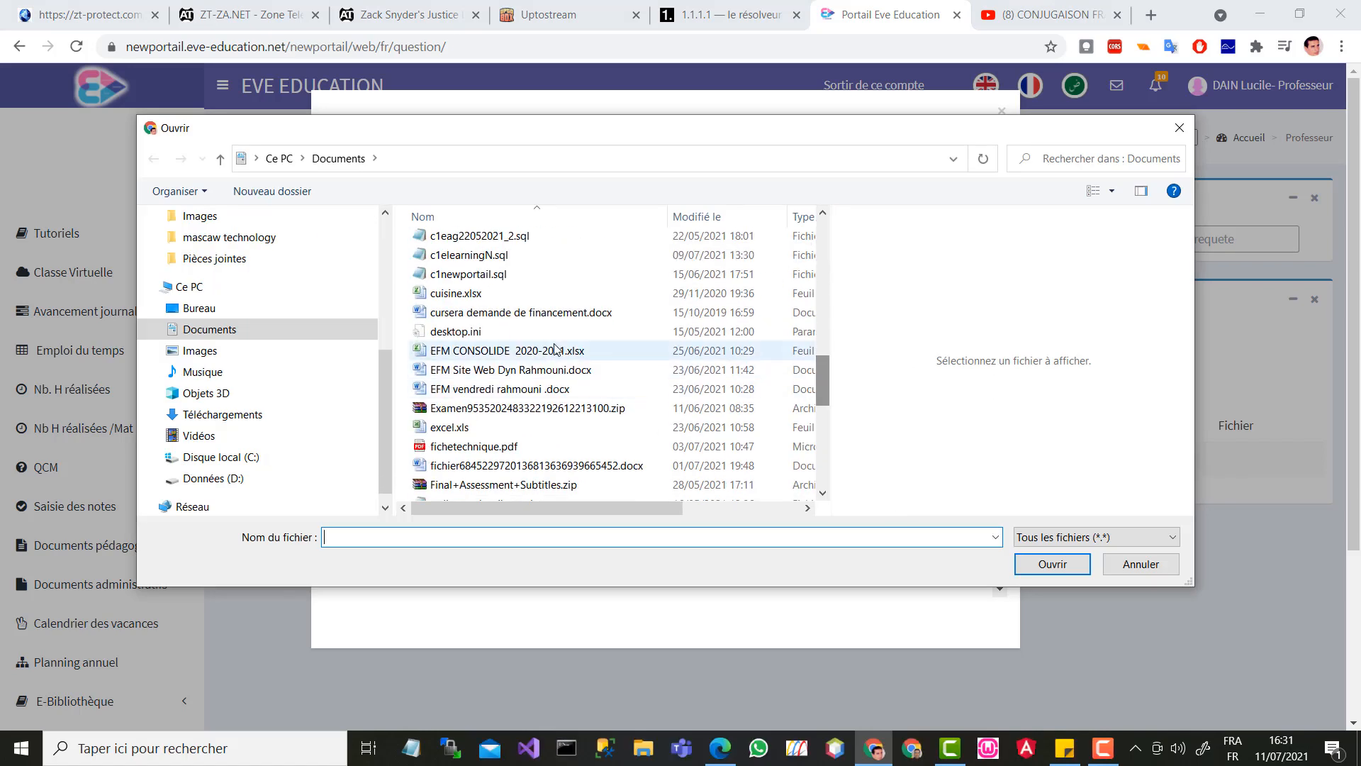
left_click(555, 370)
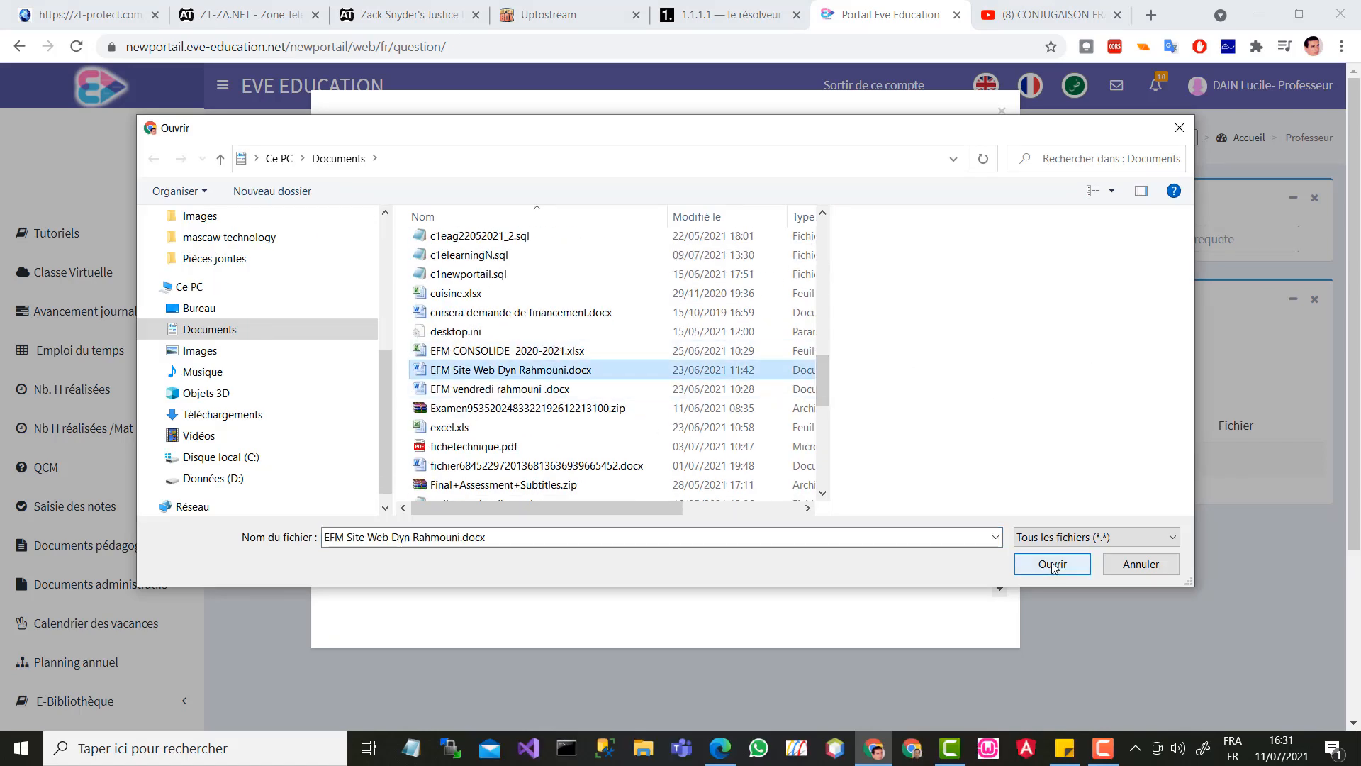
left_click(1085, 565)
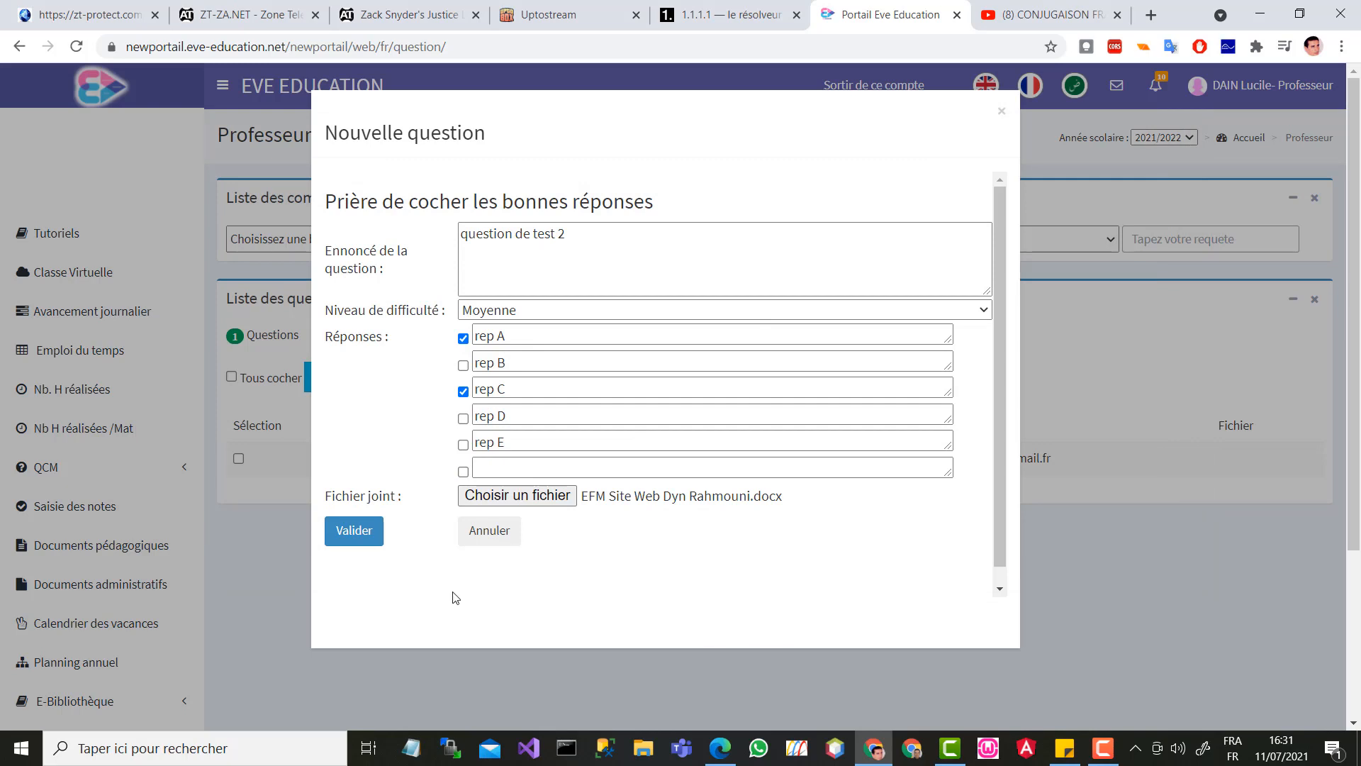
left_click(355, 532)
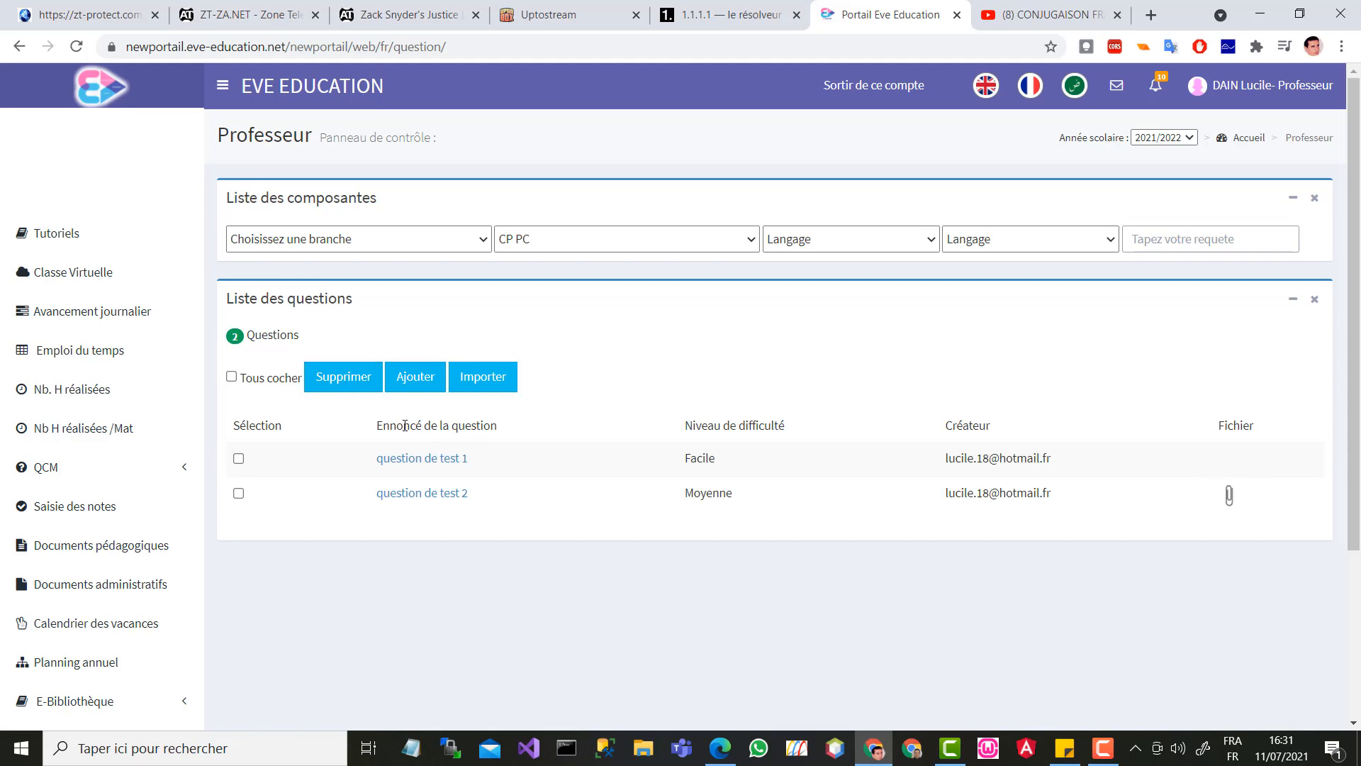
Step: Start a third question with the statement "calculer 5 * 3" and the difficulty level Facile
left_click(412, 388)
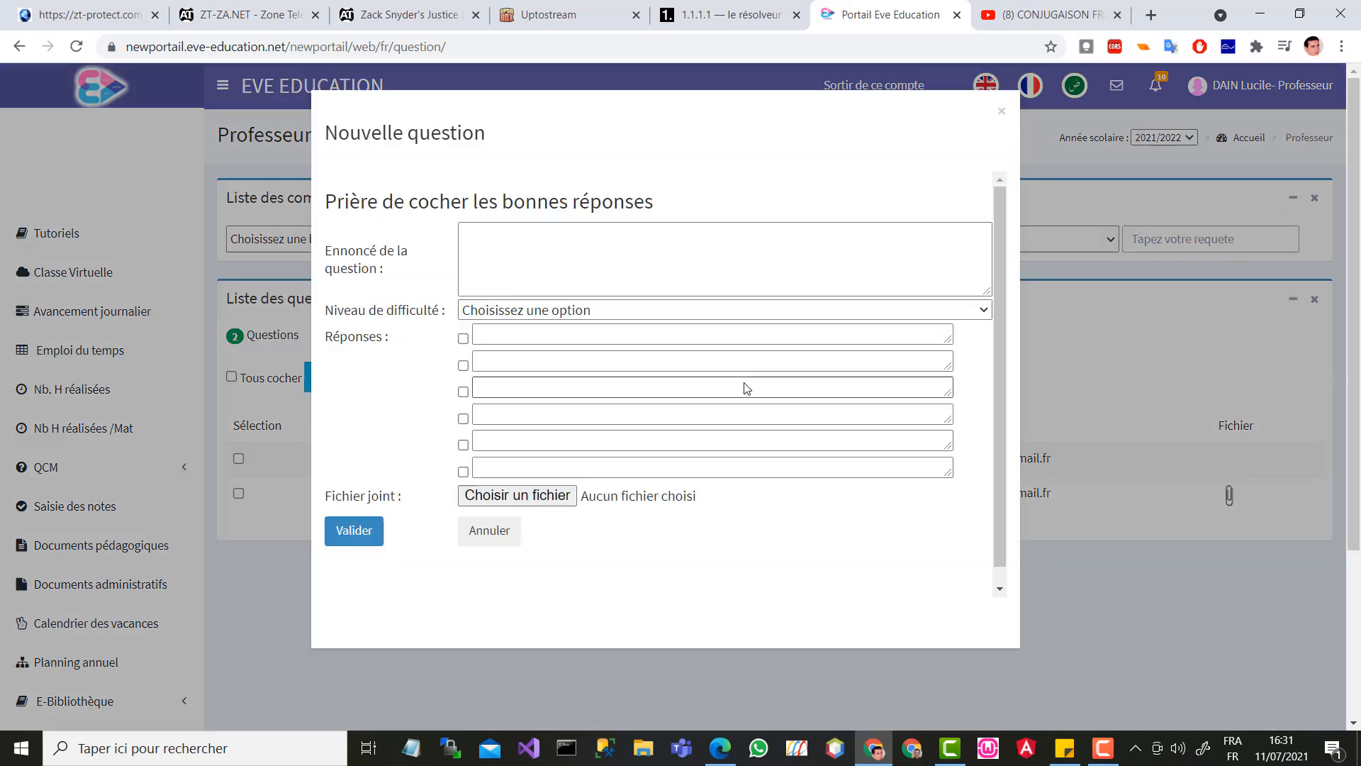
left_click(556, 238)
type("calcu")
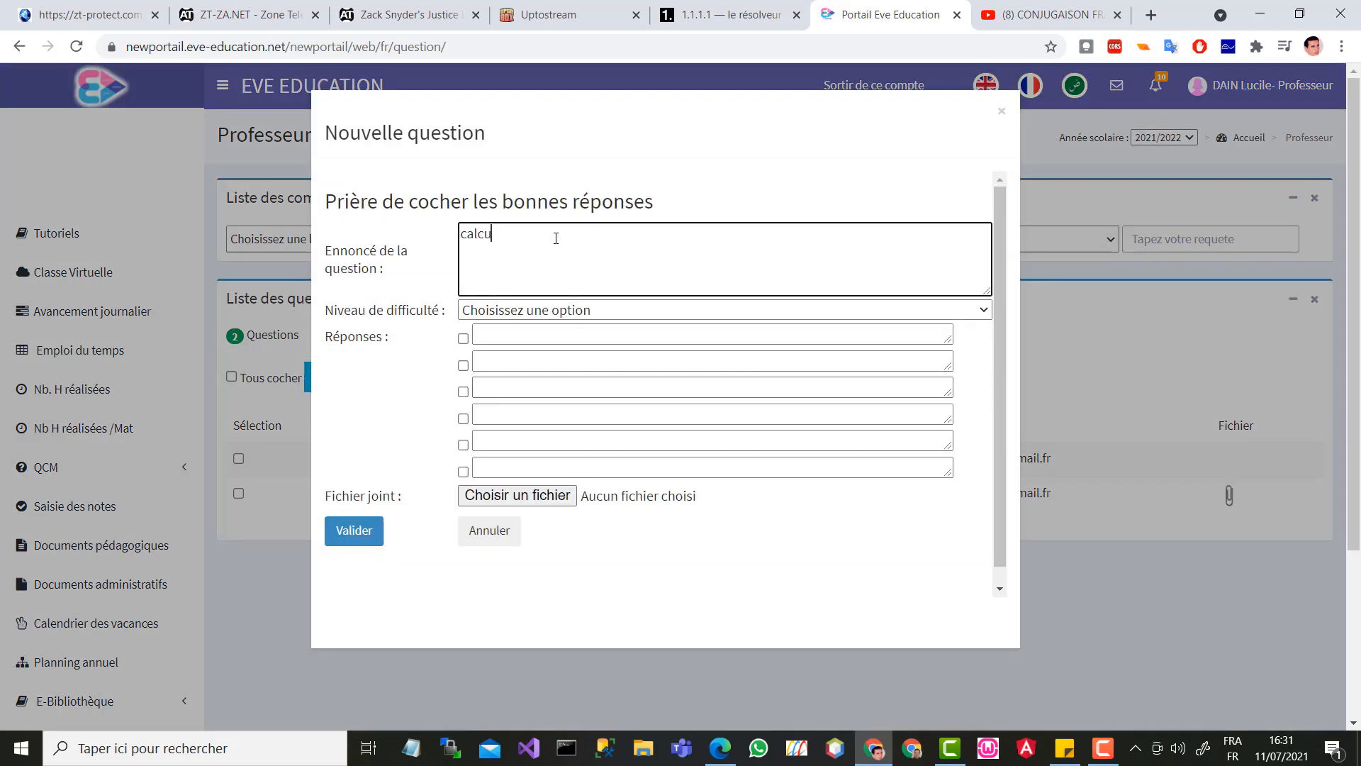
type("ler 5 * 3")
left_click(496, 310)
left_click(487, 349)
Step: Enter 15 as the first answer of the multiplication question, mark it as correct, and save the question
left_click(540, 335)
left_click(463, 338)
left_click(555, 388)
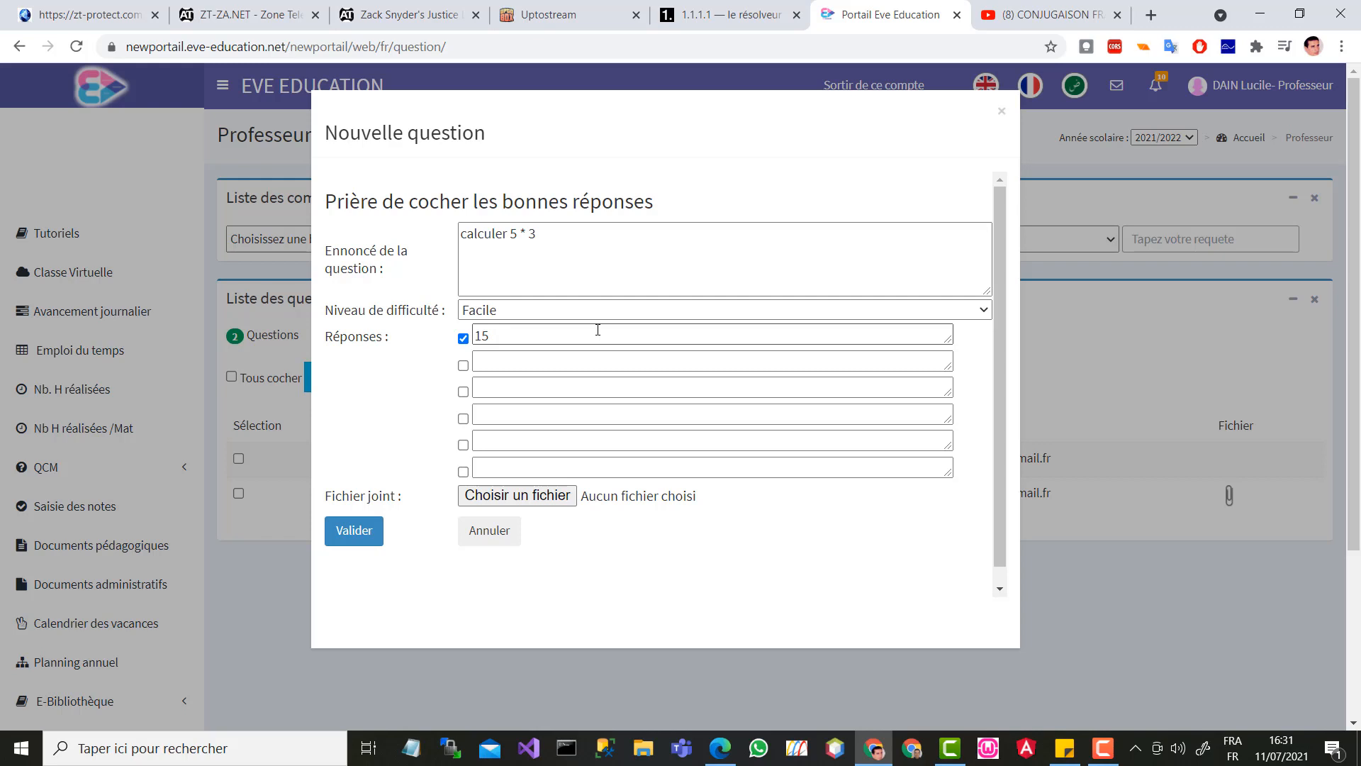
left_click(363, 536)
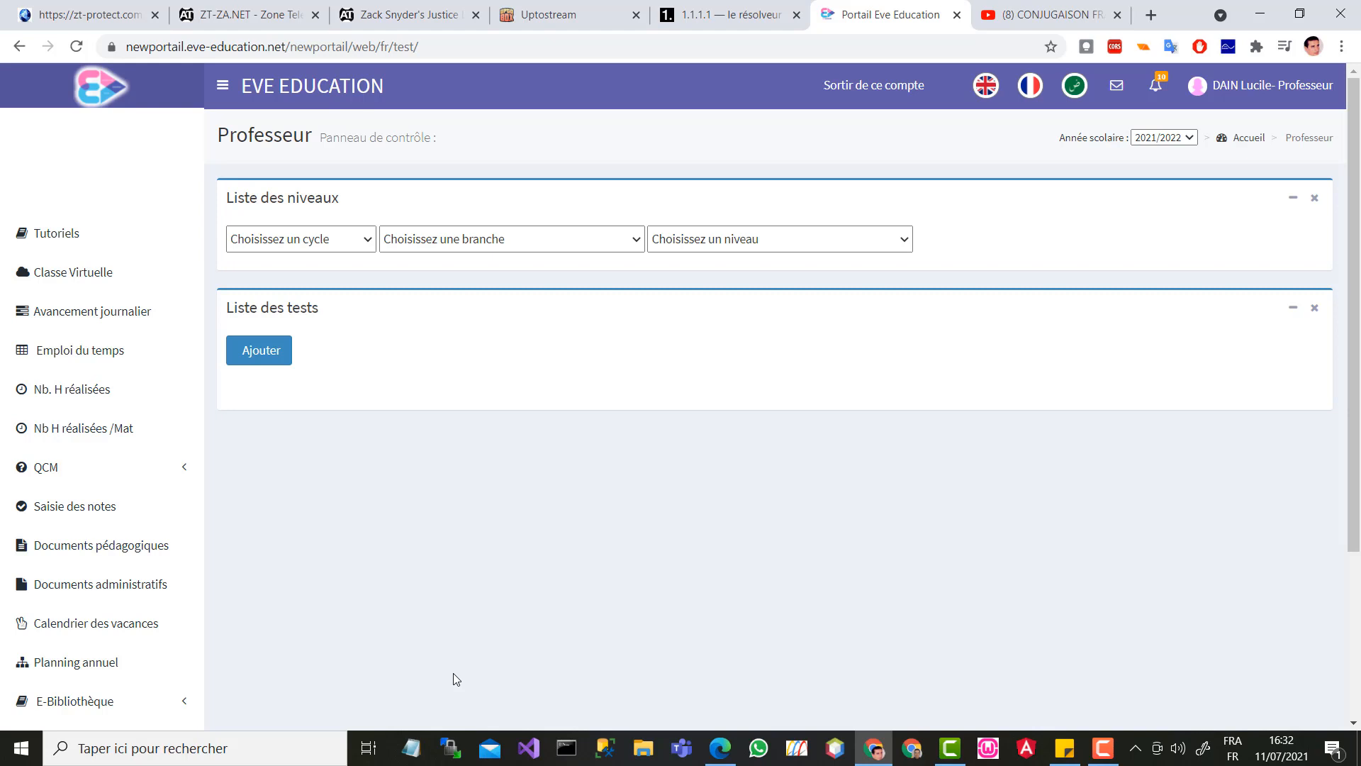
Step: In Questionnaires, select level CP PC and add a test titled "questionnaire de test" with a duration of 30 minutes
left_click(783, 239)
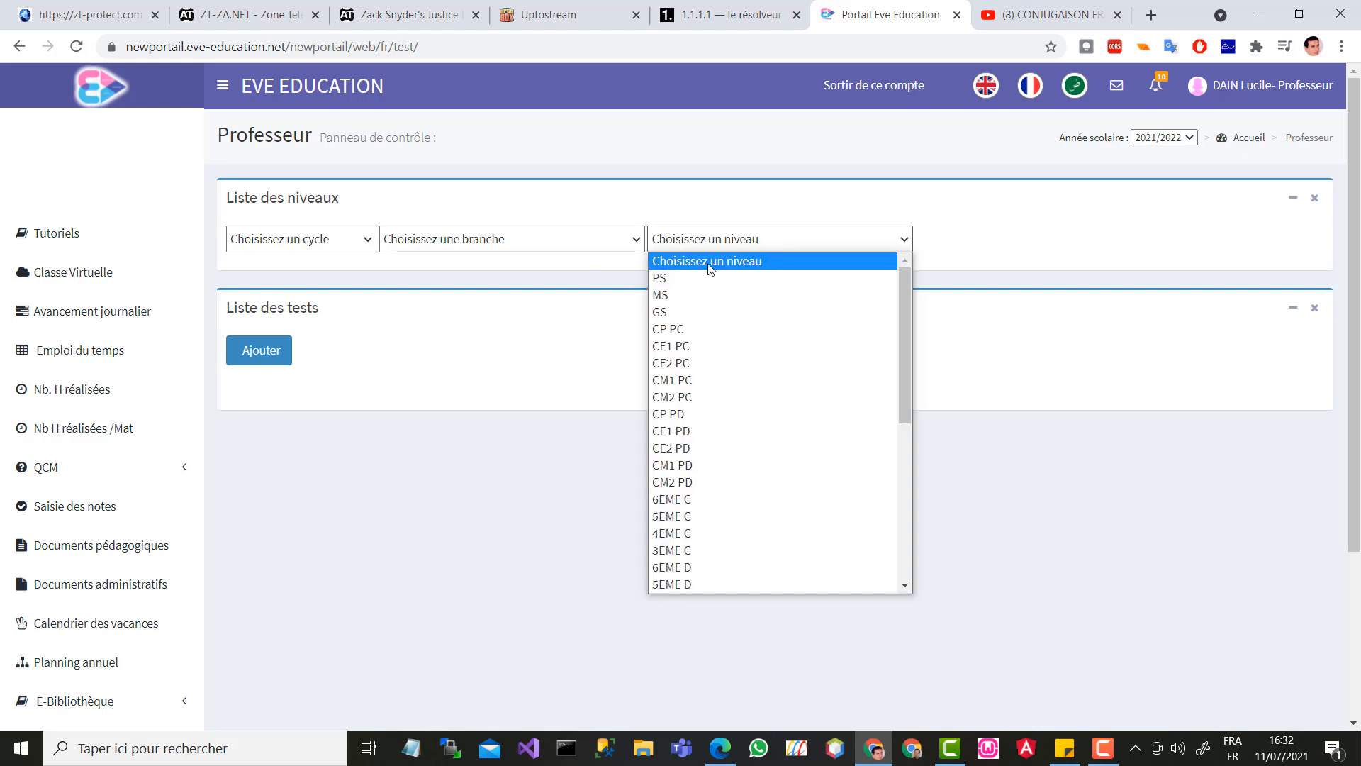
left_click(697, 328)
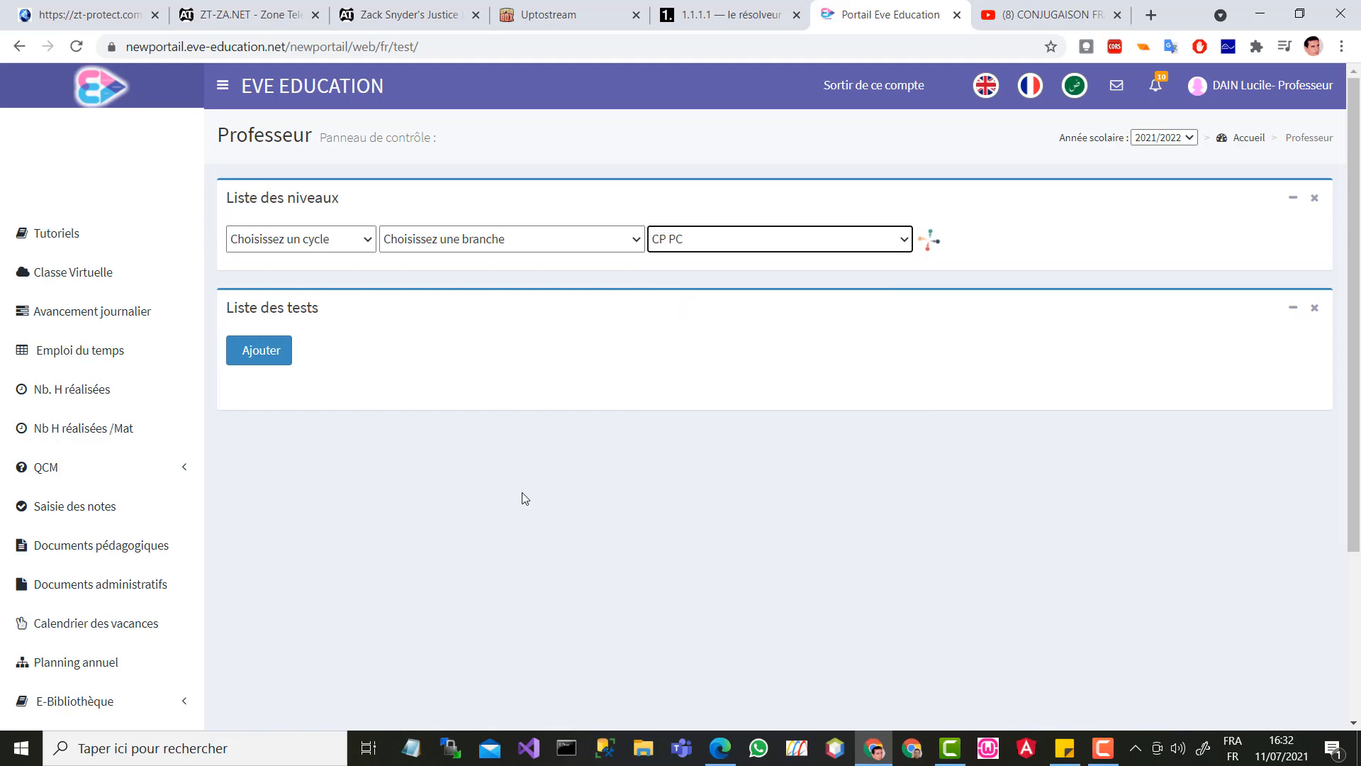
left_click(259, 352)
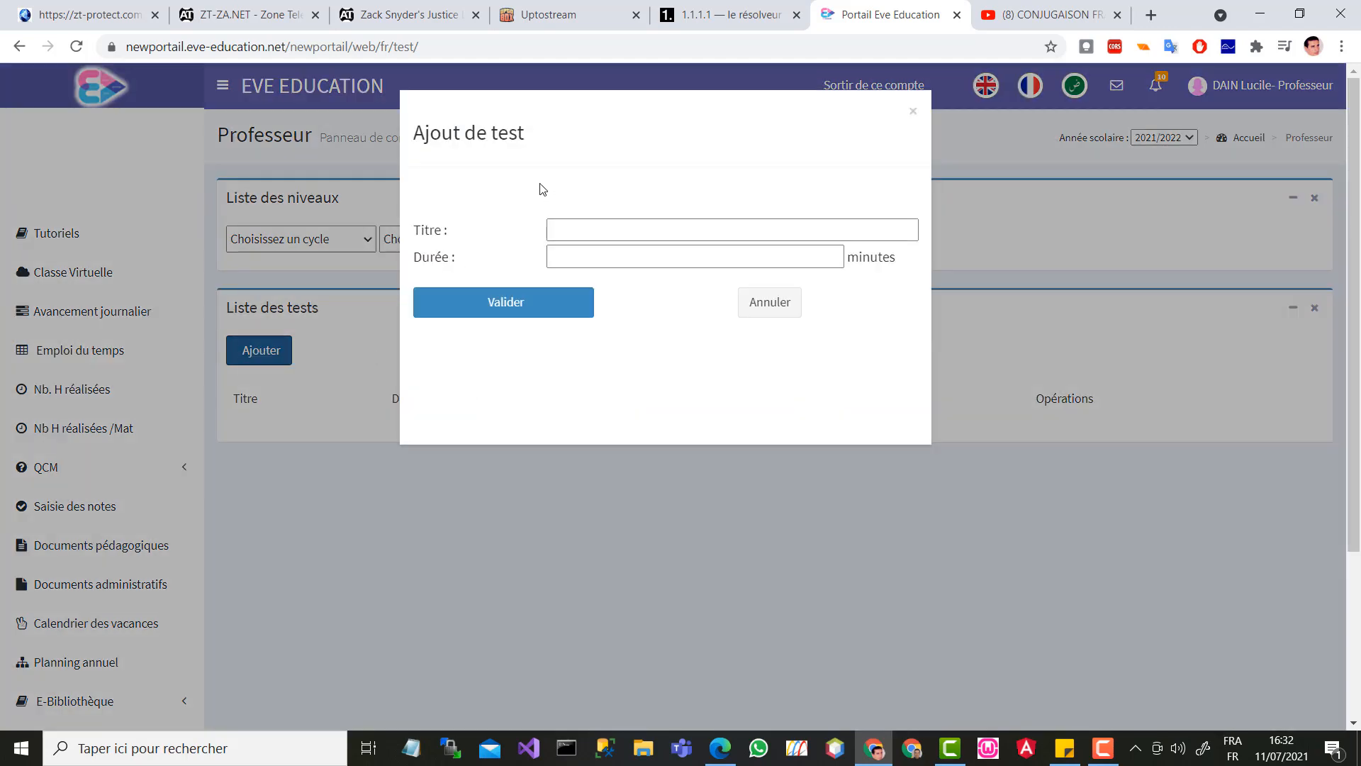
left_click(599, 222)
type("questionnait")
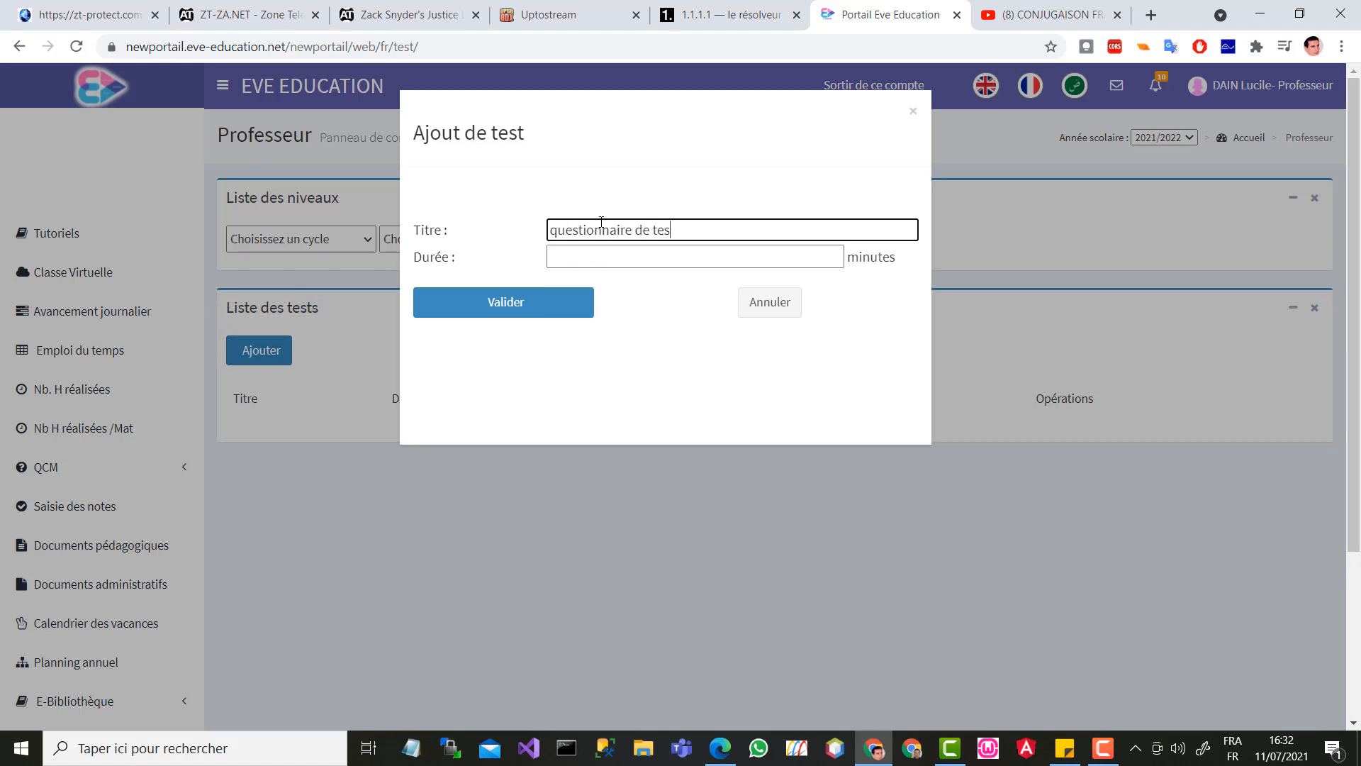
left_click(615, 257)
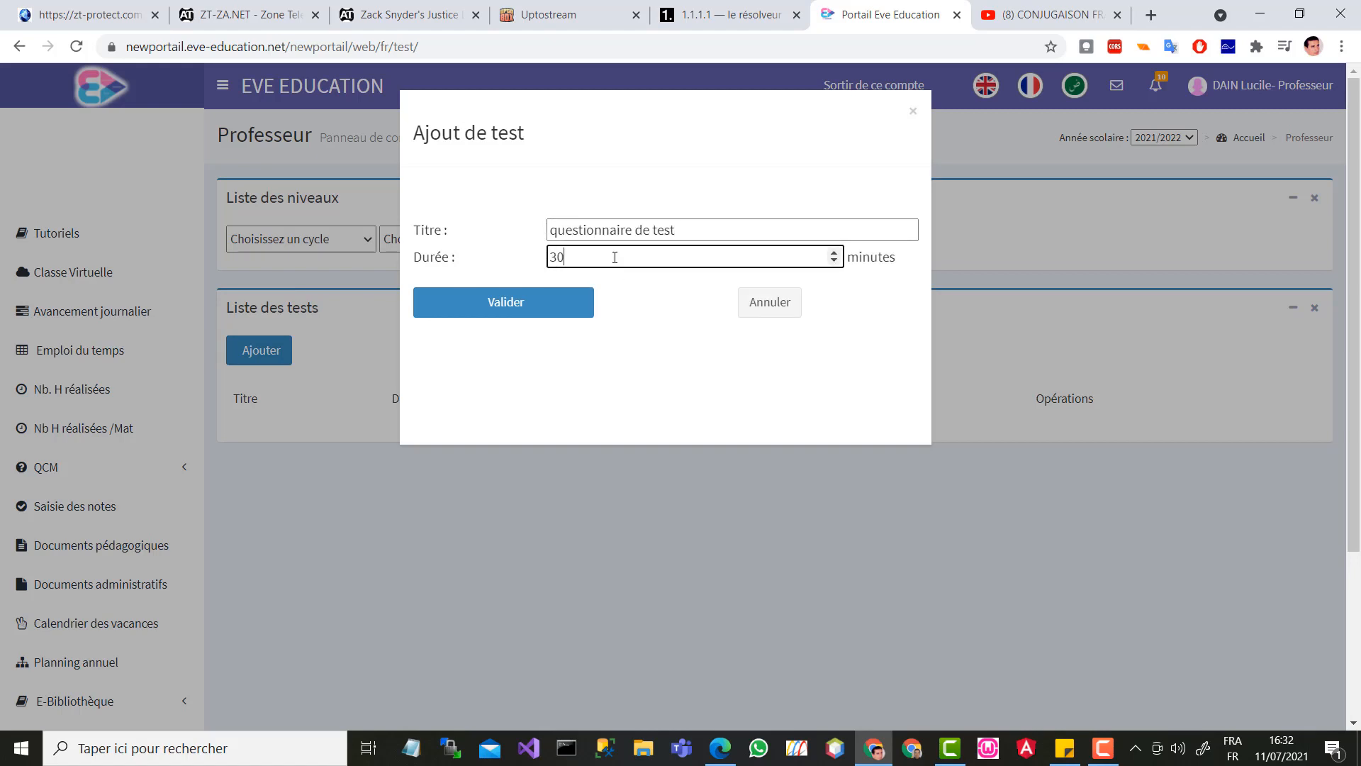
left_click(549, 312)
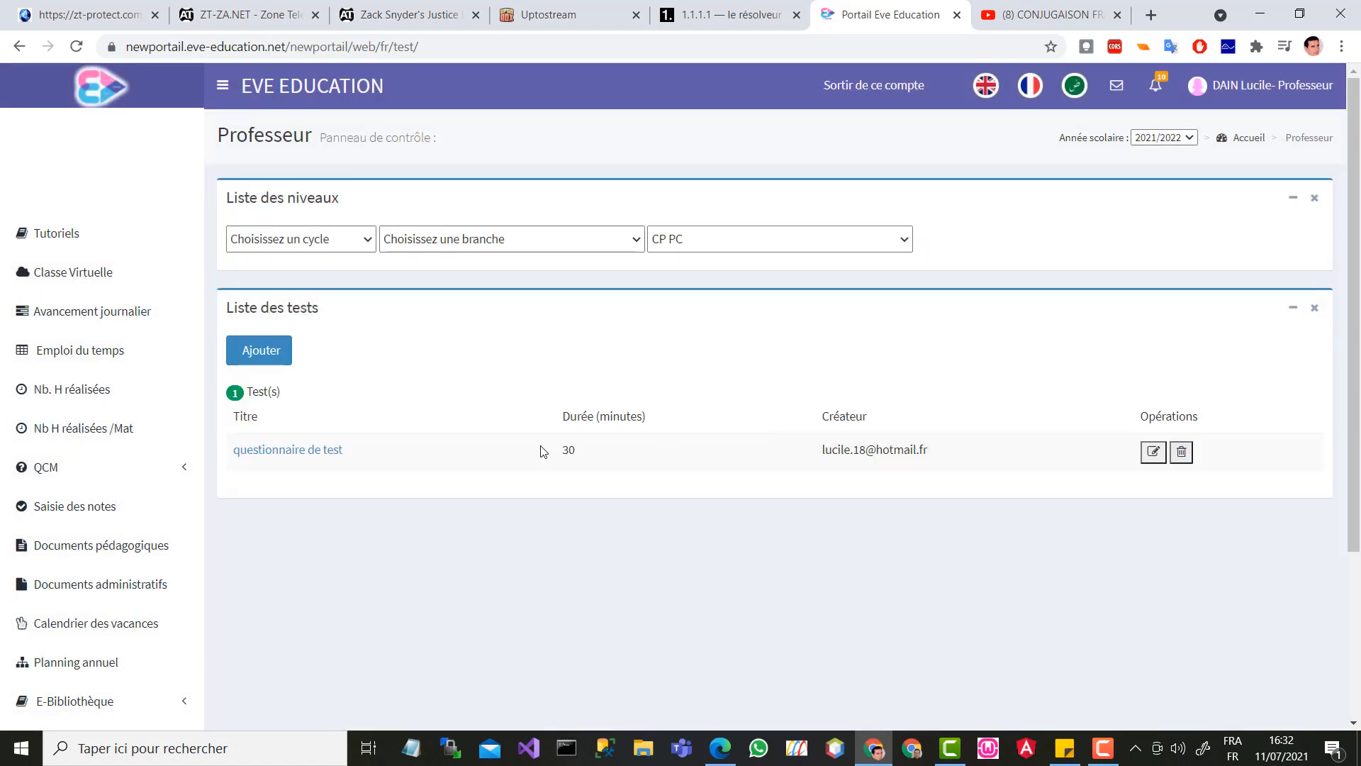
Step: Open the test "questionnaire de test" and add all questions from the subject Langage, component Langage, to it
left_click(281, 456)
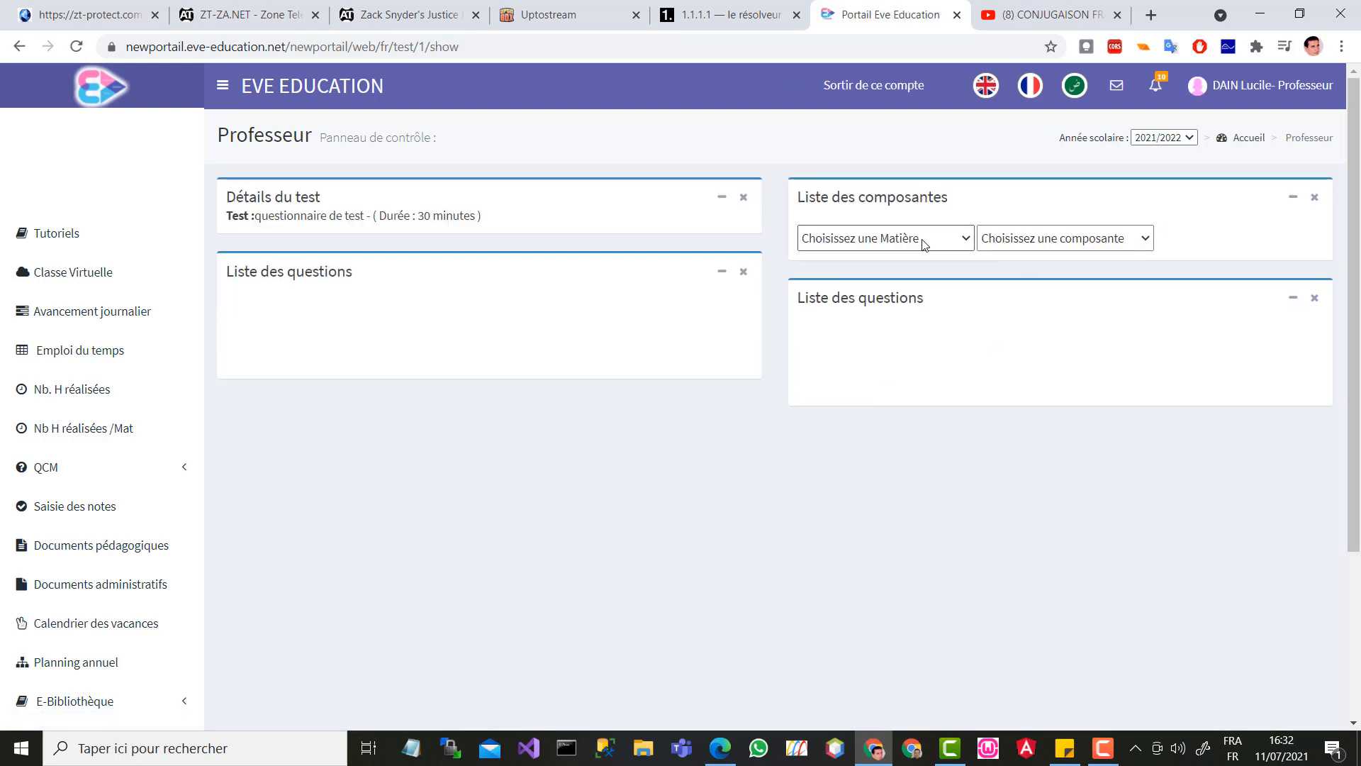
left_click(924, 247)
left_click(862, 365)
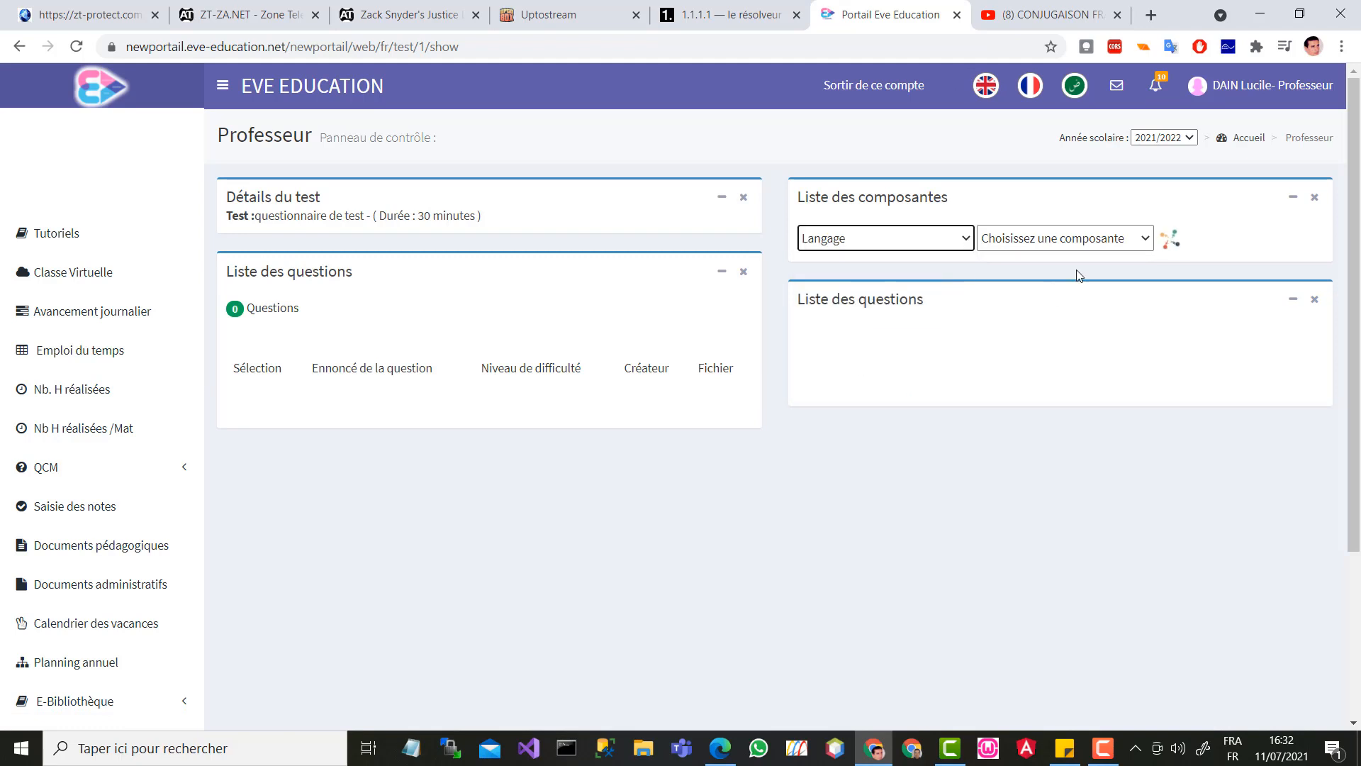
left_click(1094, 238)
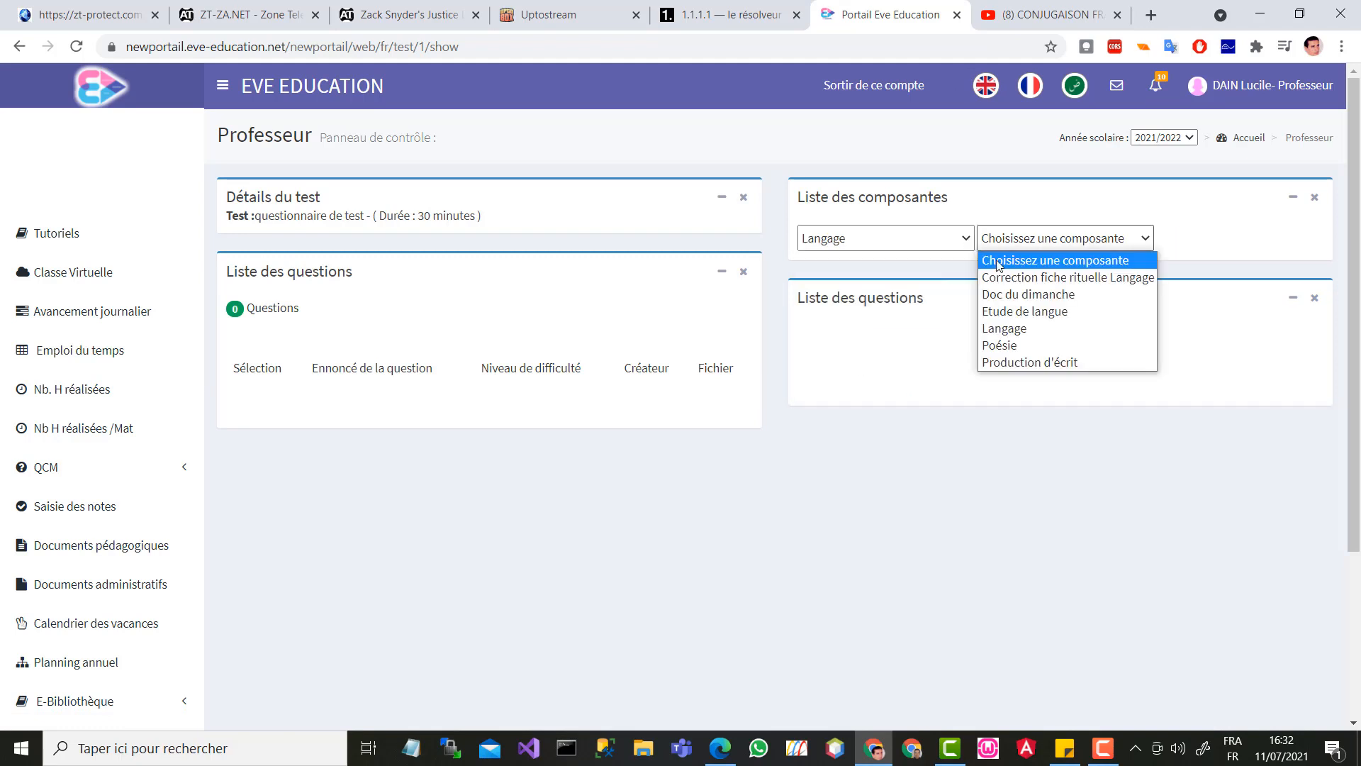
left_click(1005, 329)
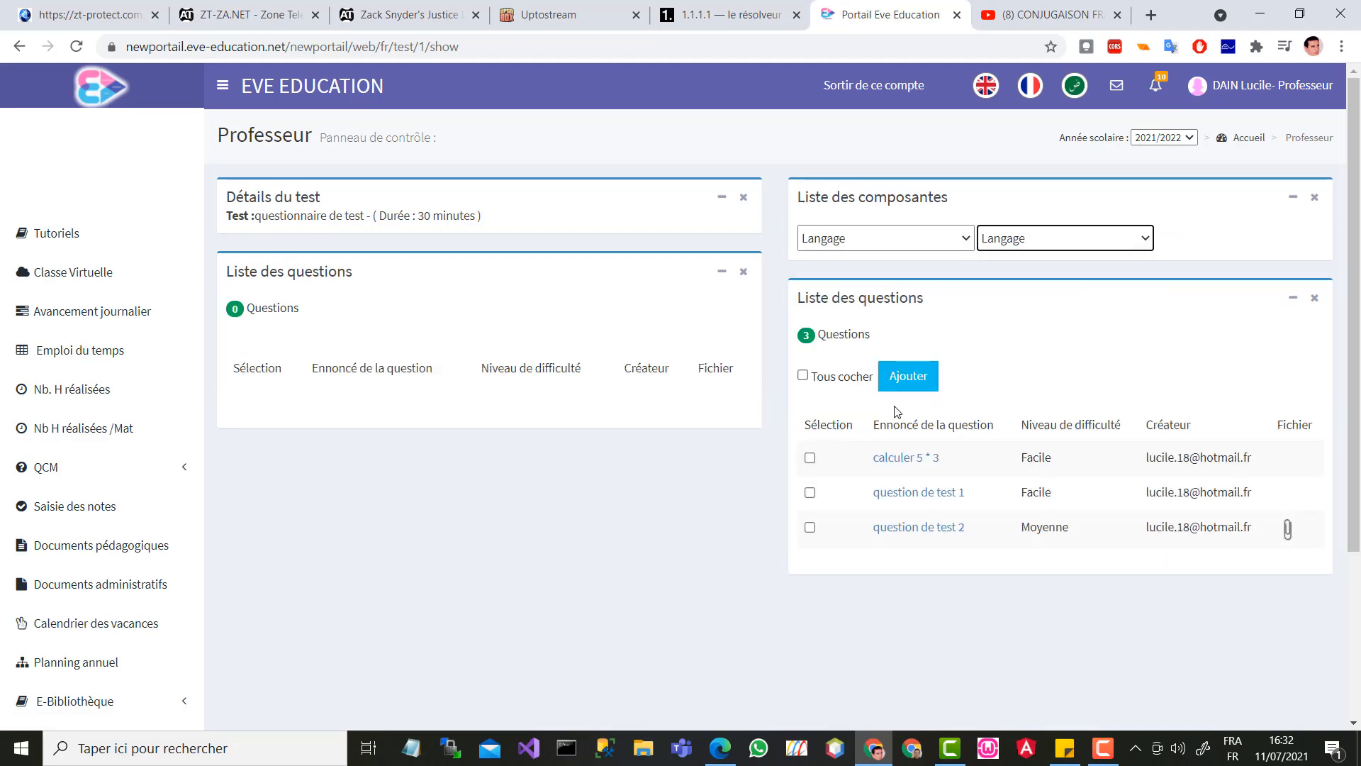
left_click(806, 375)
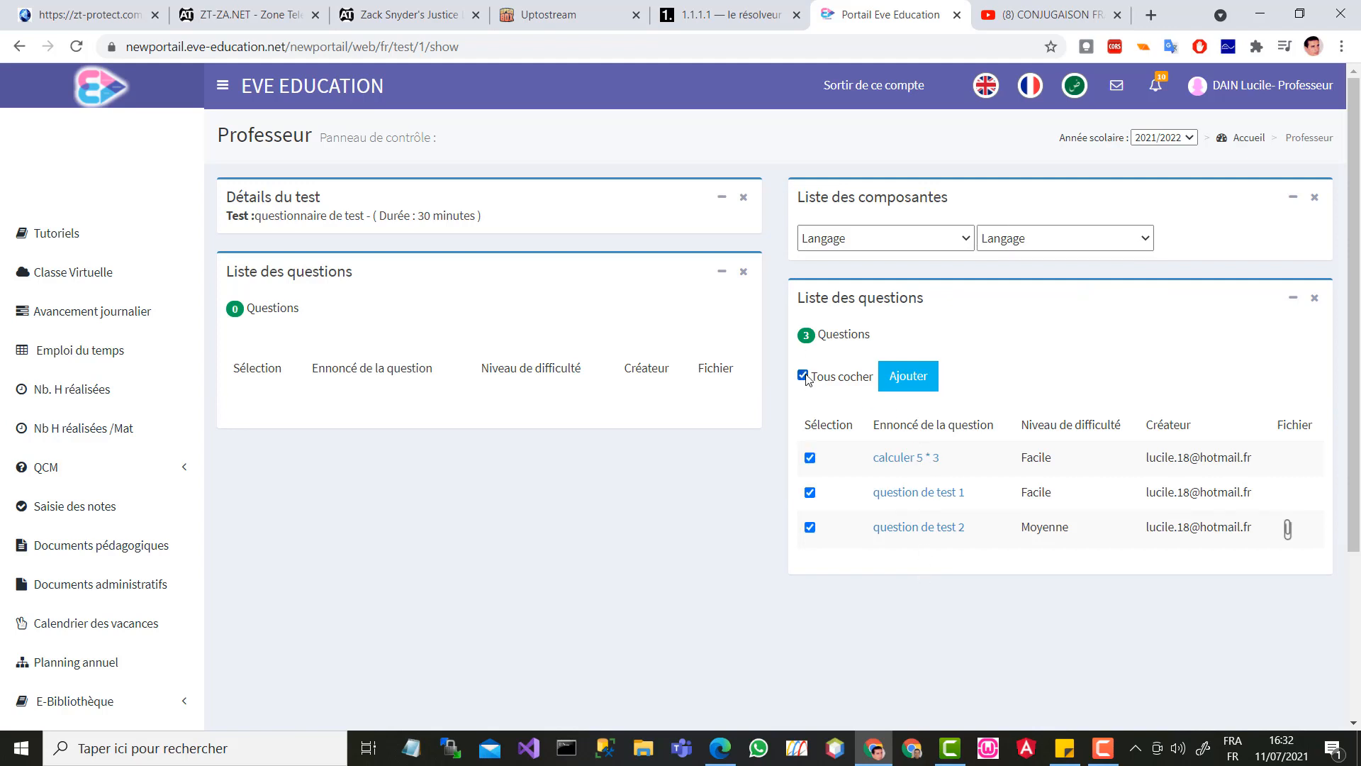
left_click(908, 376)
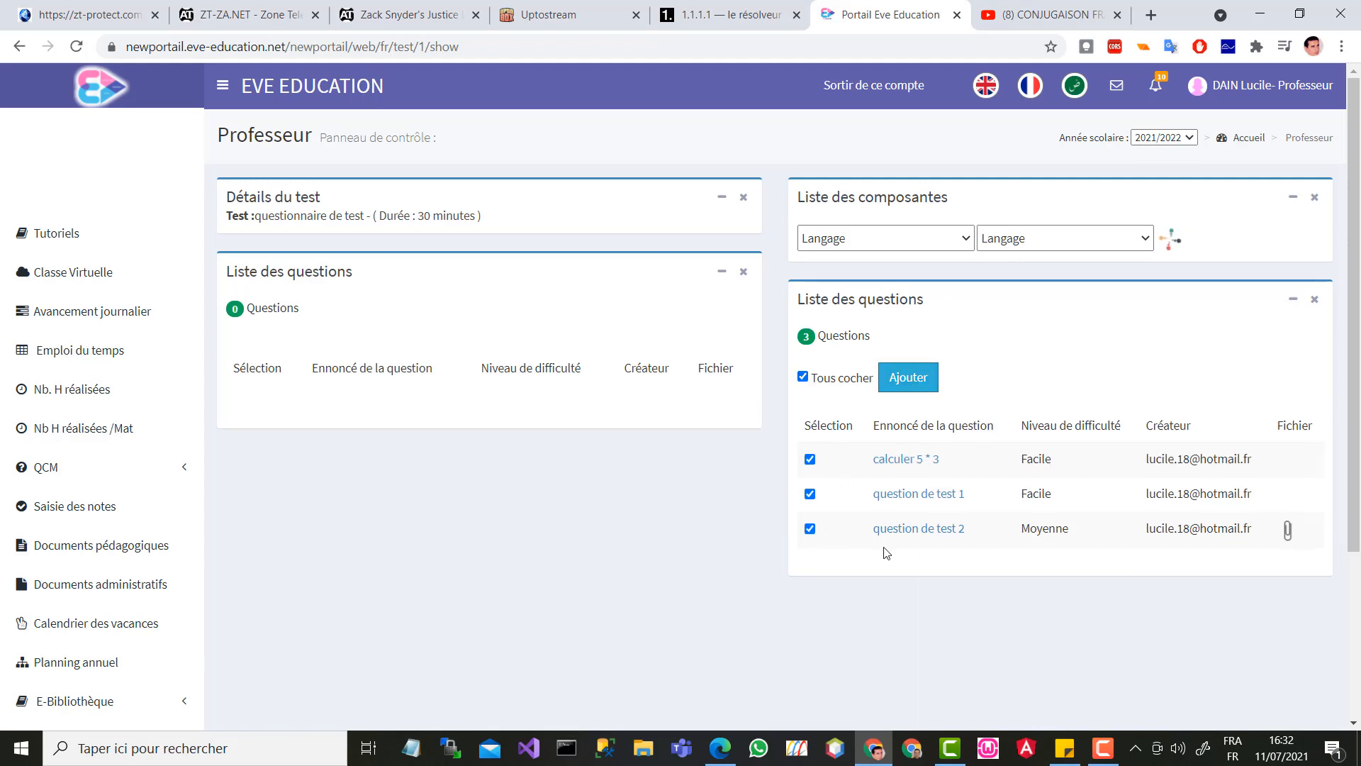